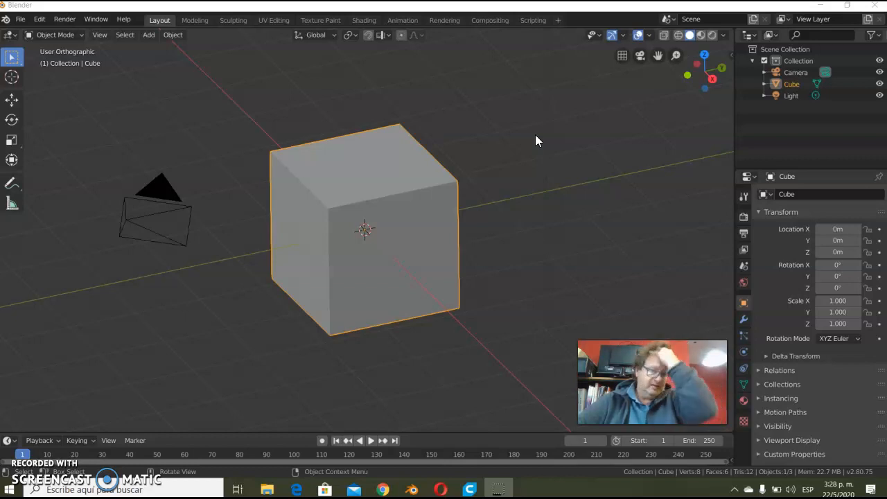
pyautogui.scroll(1, 536, 135)
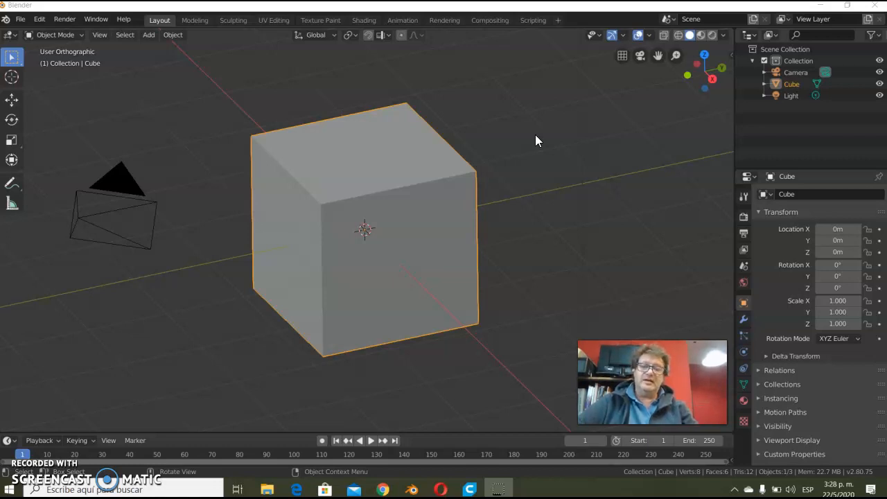
pyautogui.scroll(-3, 535, 141)
pyautogui.scroll(3, 535, 140)
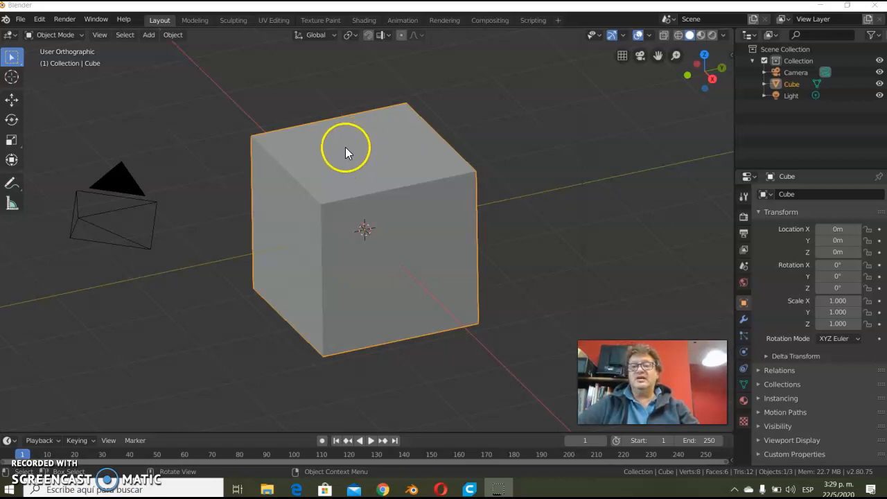
# Step: Open the add-on preferences and filter the add-ons to the Add Mesh category
pyautogui.click(39, 19)
pyautogui.click(20, 21)
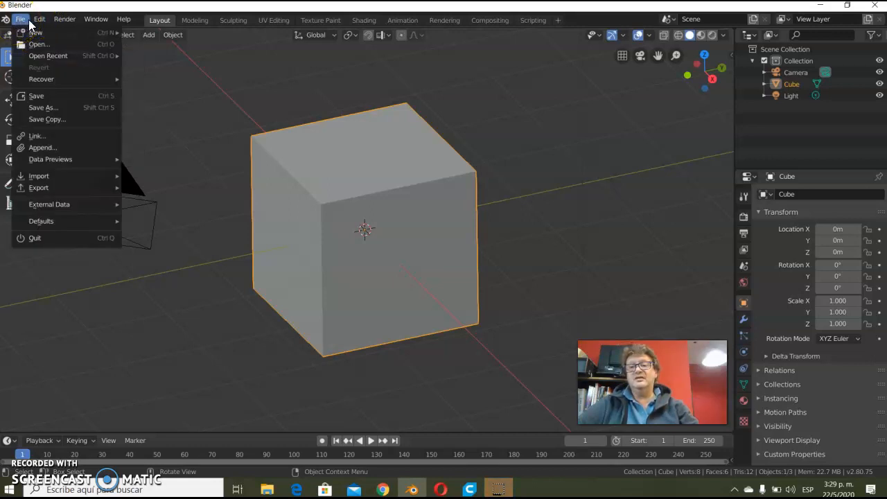
pyautogui.moveTo(40, 21)
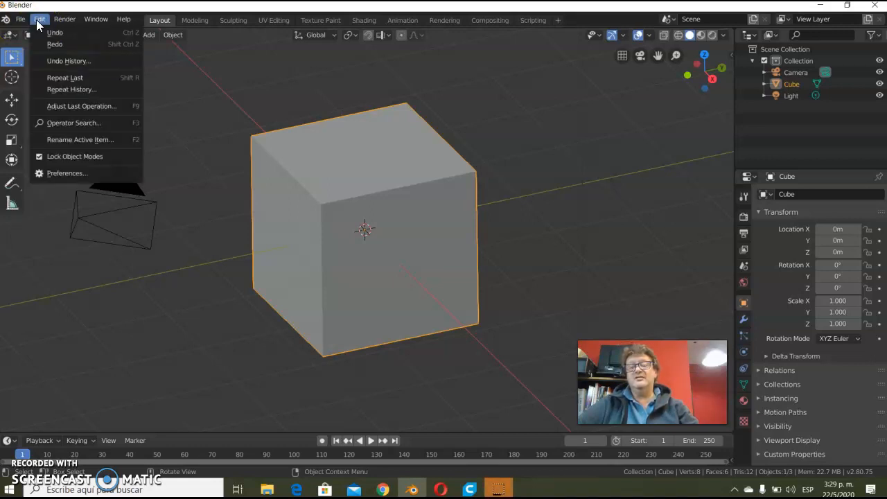
pyautogui.click(64, 174)
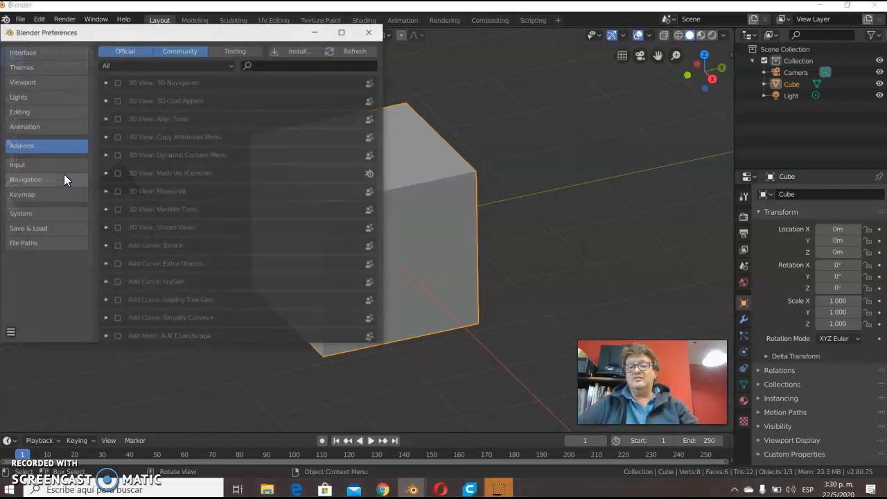
pyautogui.moveTo(173, 33); pyautogui.dragTo(344, 61)
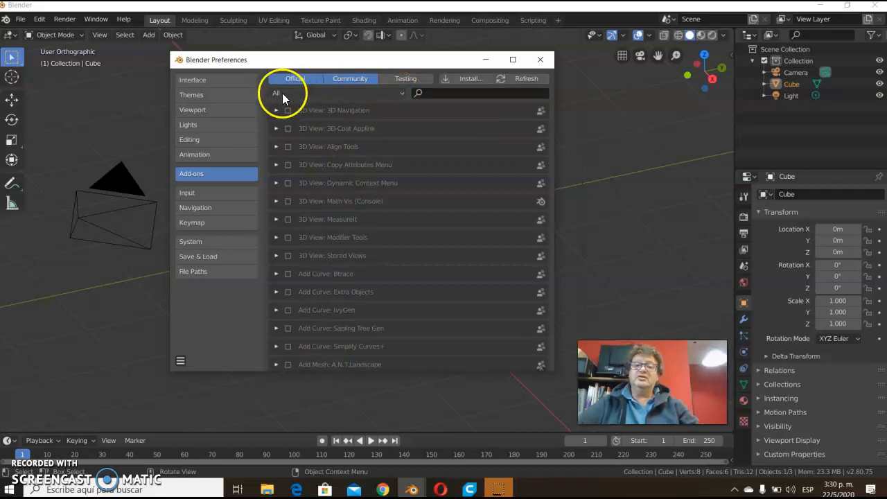
pyautogui.click(402, 92)
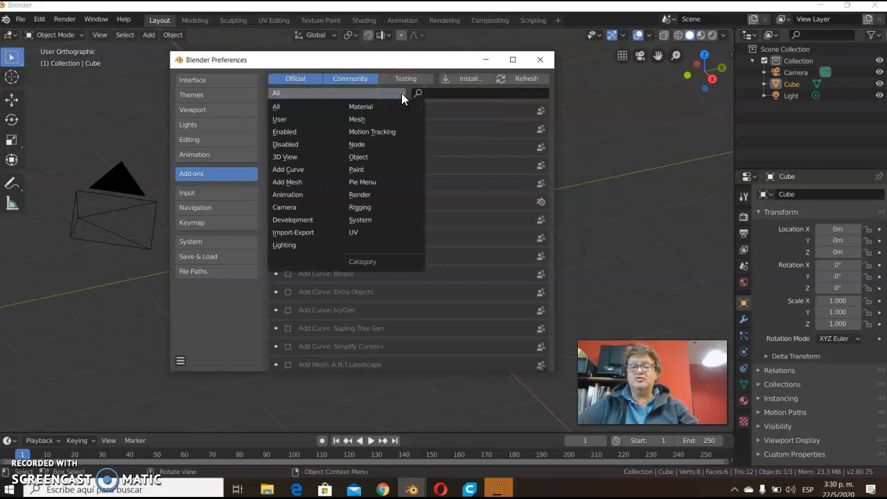
pyautogui.click(314, 183)
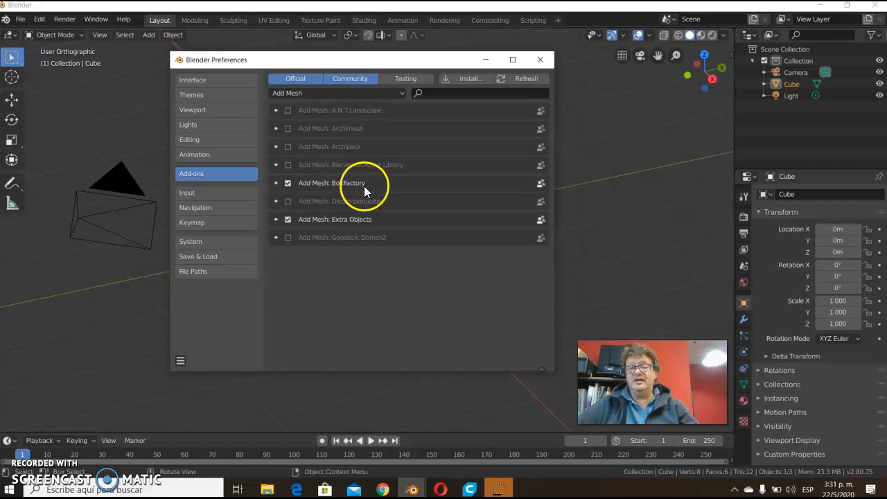
# Step: Switch the BoltFactory and Extra Objects mesh add-ons off and back on, and close the preferences
pyautogui.click(288, 184)
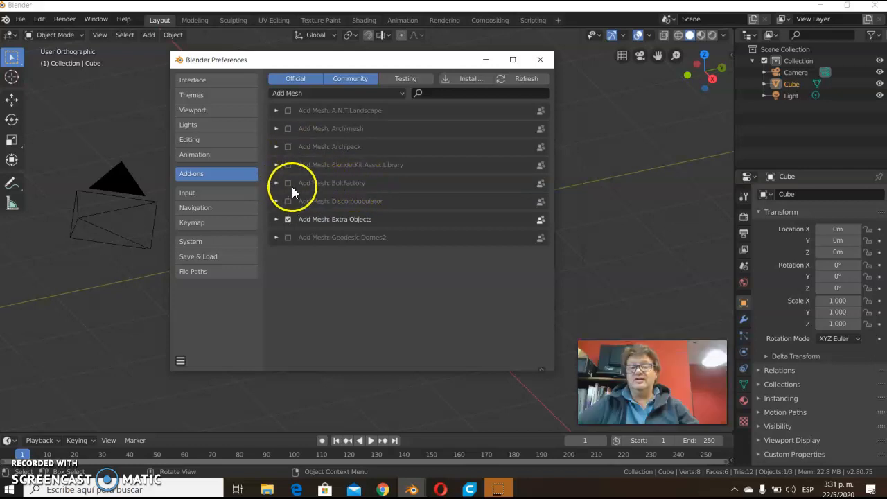
pyautogui.click(287, 183)
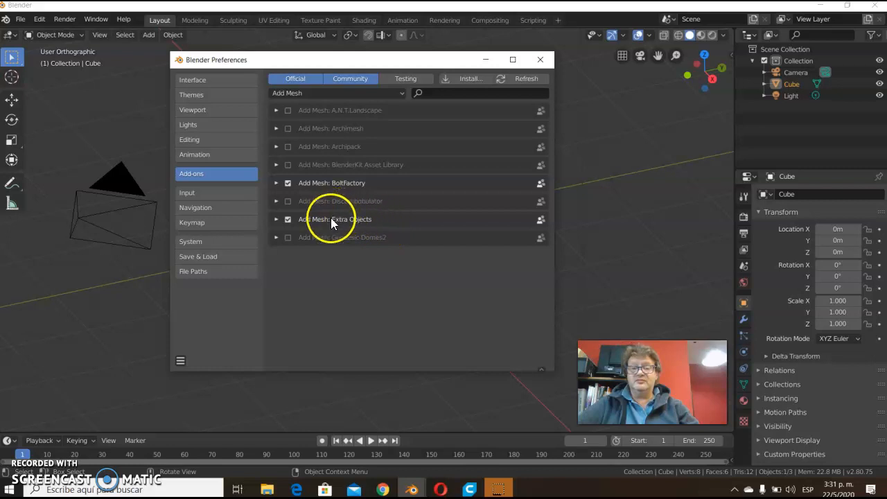
pyautogui.click(287, 219)
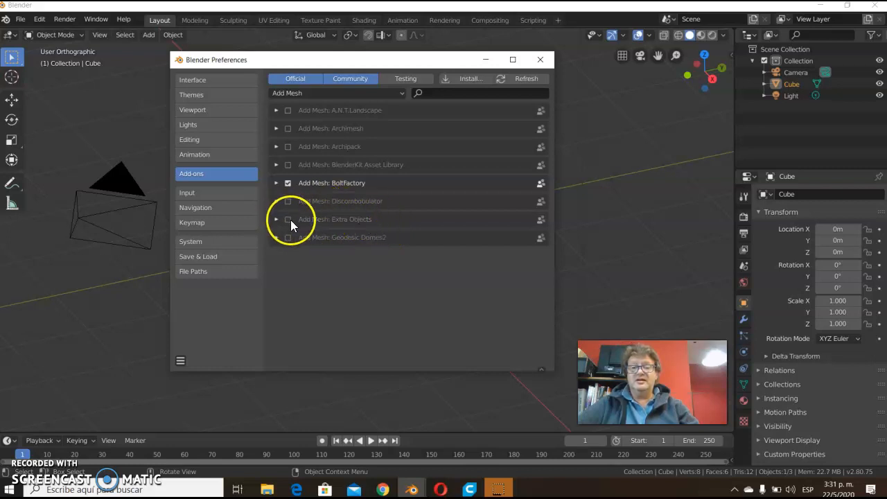
pyautogui.click(288, 219)
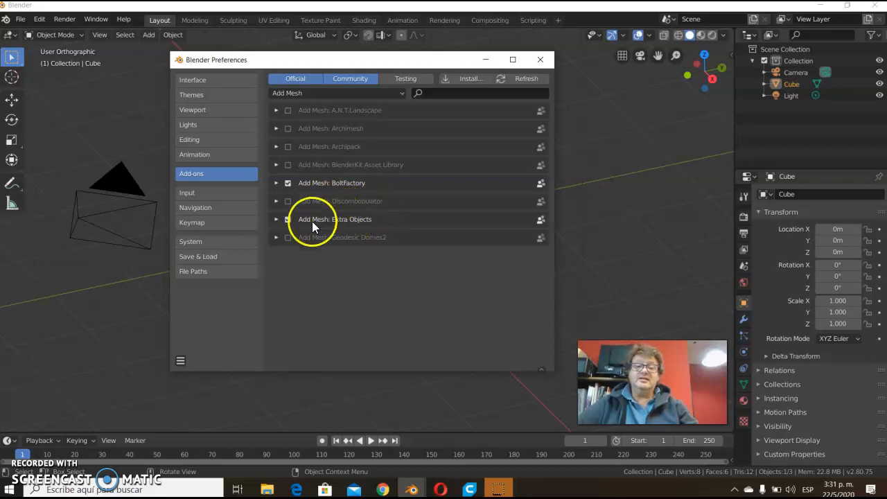
pyautogui.click(379, 211)
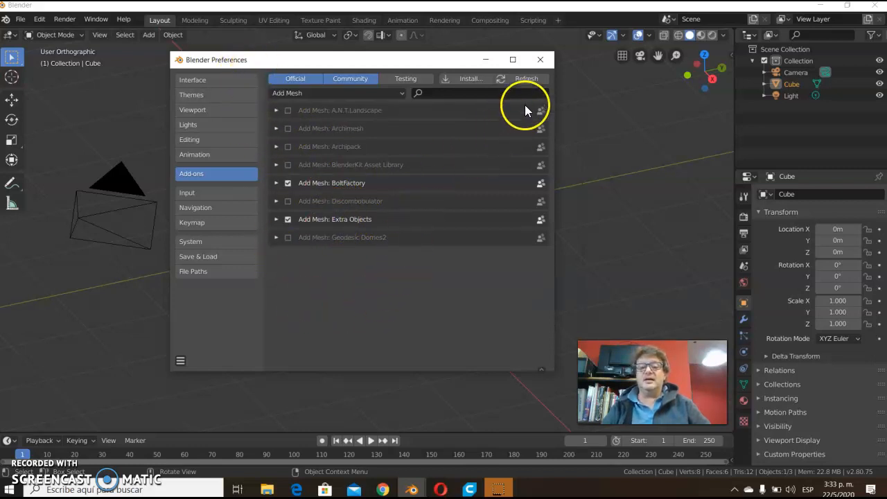
pyautogui.click(538, 63)
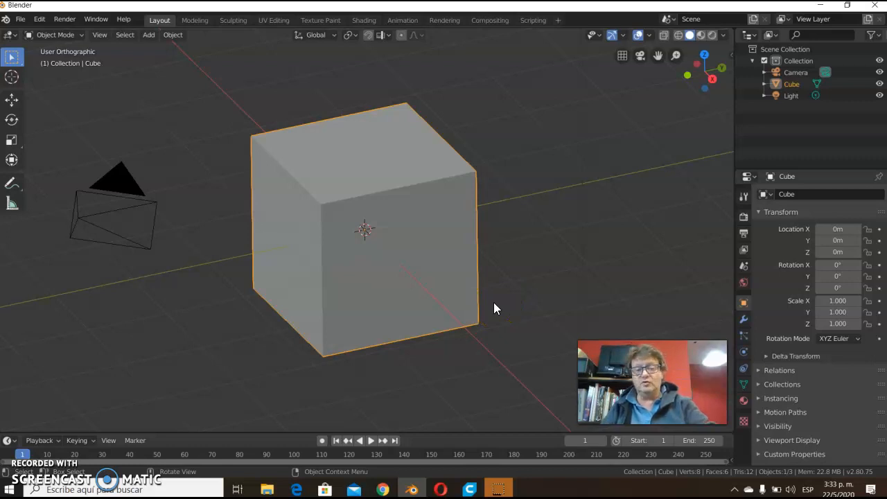
# Step: Delete the default cube and add a Bolt mesh to the scene
pyautogui.press('Delete')
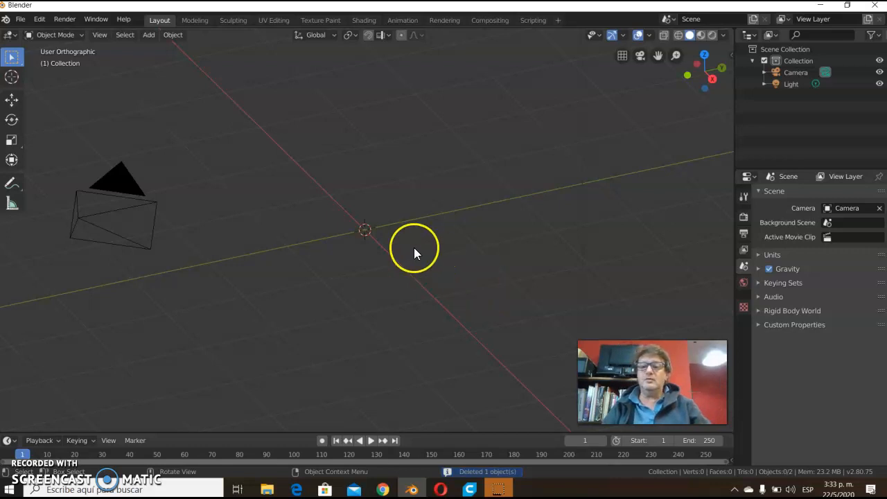
pyautogui.click(151, 40)
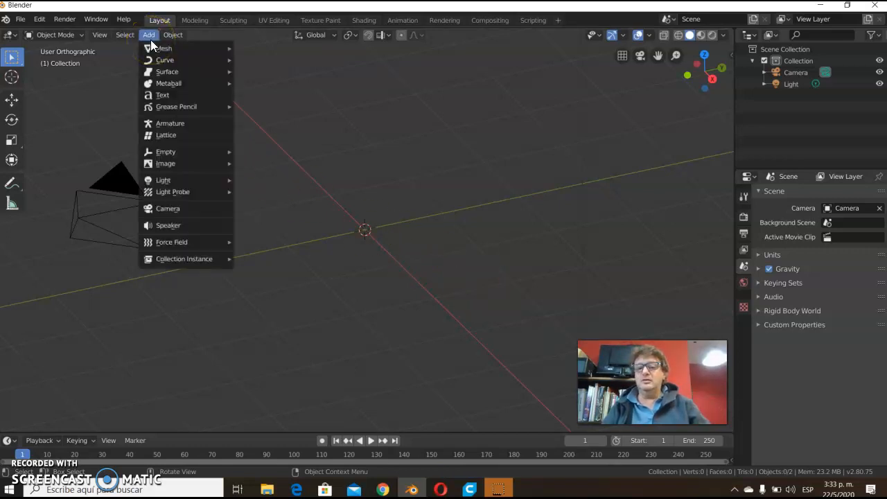
pyautogui.moveTo(157, 46)
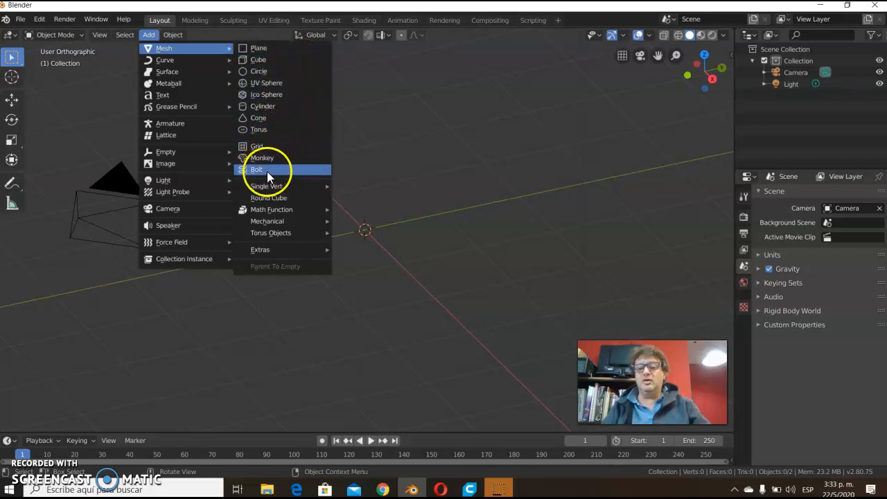
pyautogui.moveTo(287, 254)
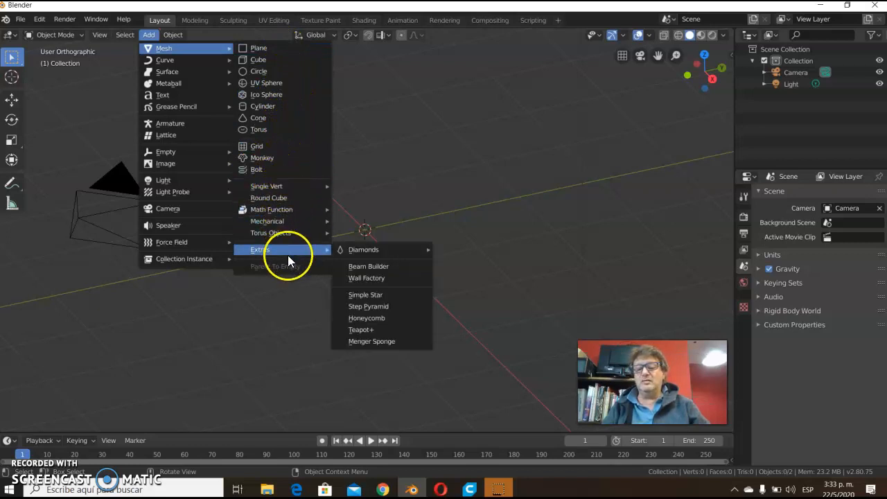
pyautogui.moveTo(291, 223)
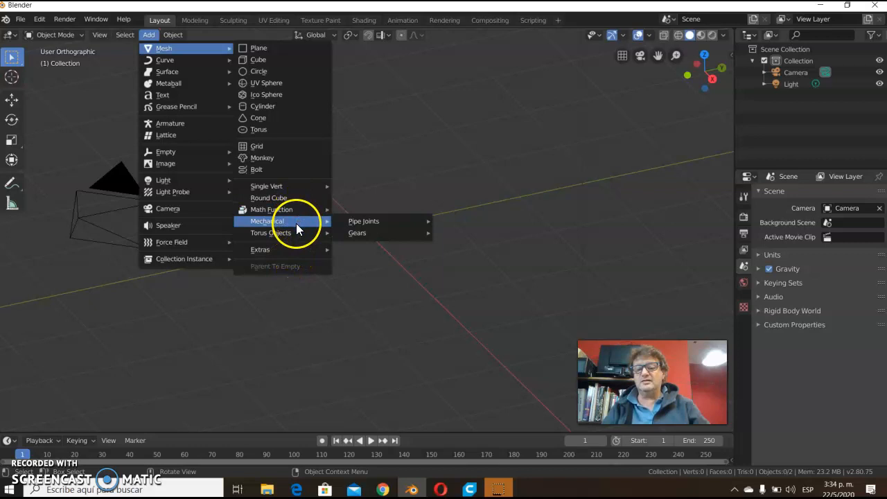
pyautogui.moveTo(363, 224)
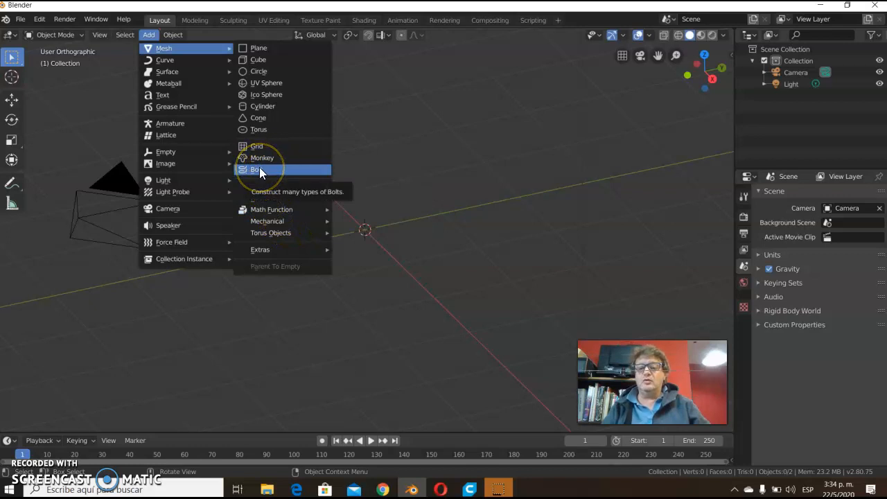
pyautogui.click(259, 169)
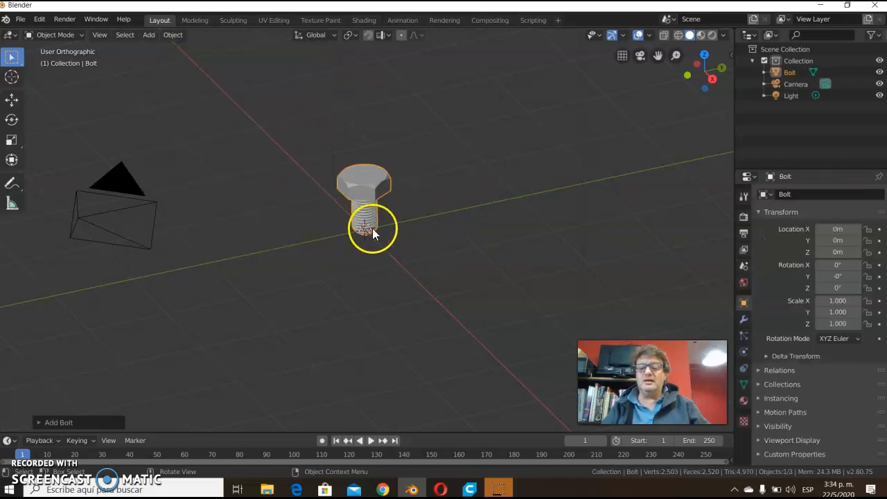
# Step: Examine the new bolt up close in perspective and orthographic views, along with its creation settings
pyautogui.scroll(4, 373, 219)
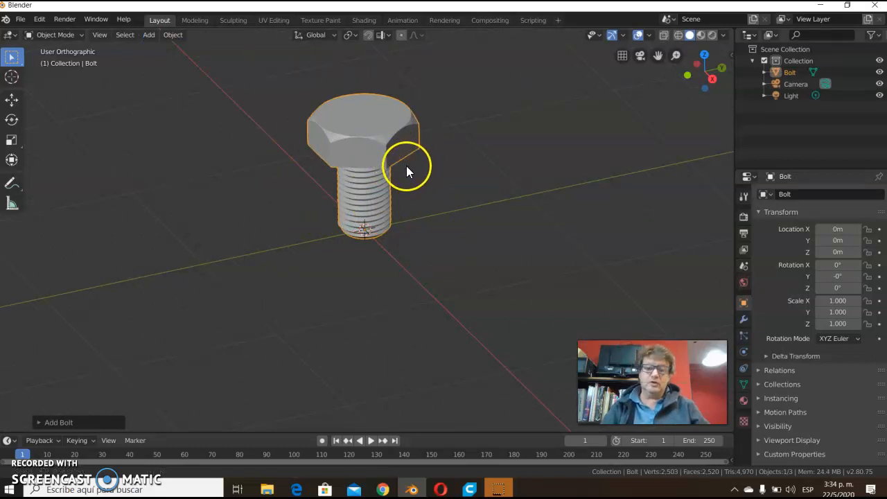
pyautogui.keyDown('shift'); pyautogui.moveTo(406, 166); pyautogui.dragTo(406, 237, button='middle'); pyautogui.keyUp('shift')
pyautogui.press('KP_5')
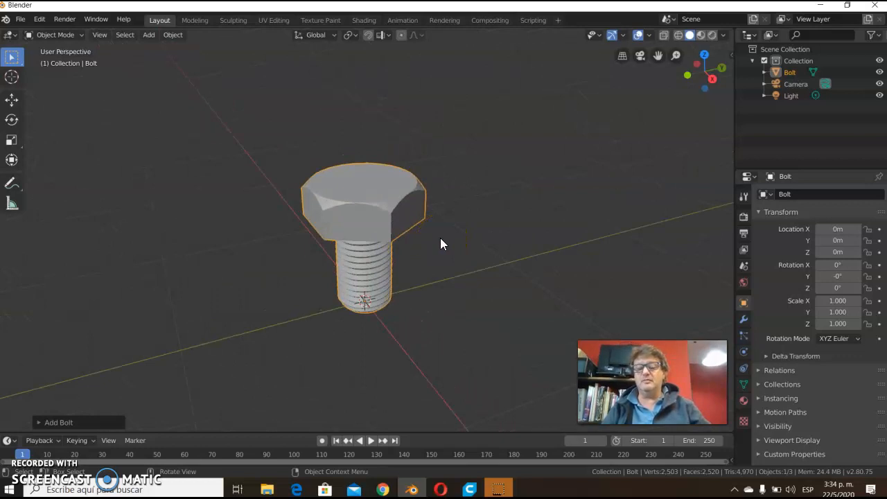
pyautogui.press('KP_5')
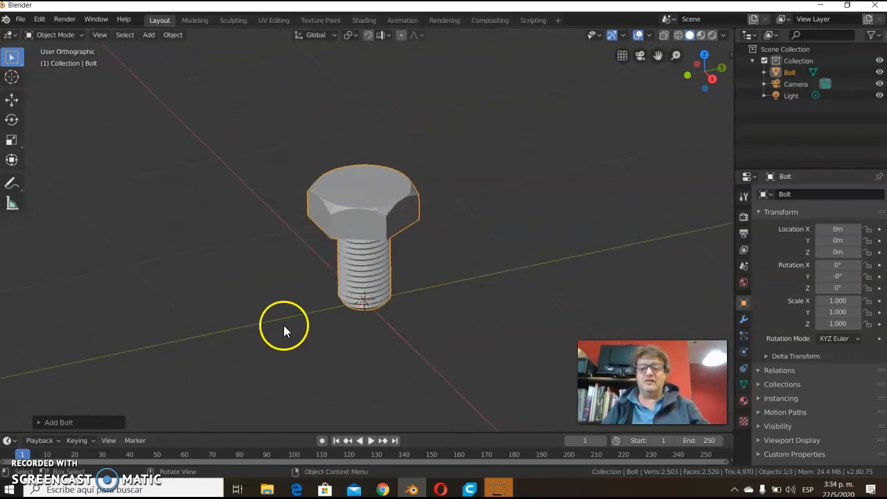
pyautogui.moveTo(297, 199); pyautogui.dragTo(331, 208, button='middle')
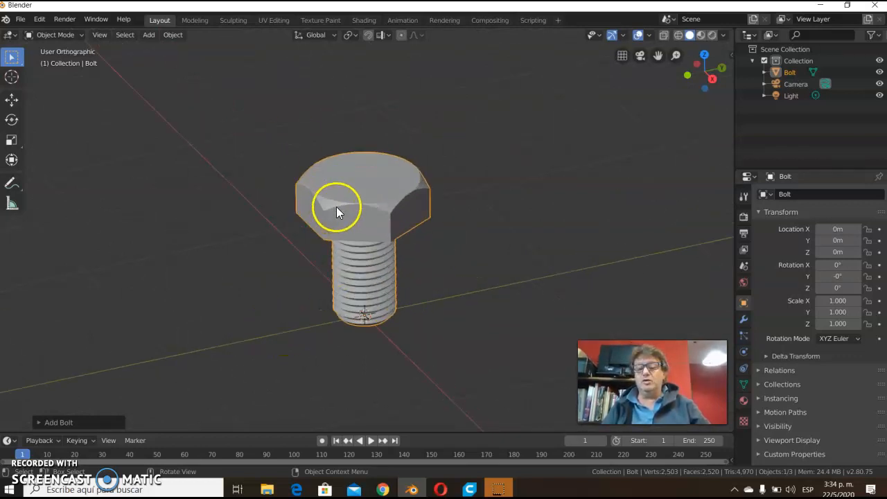
pyautogui.click(82, 421)
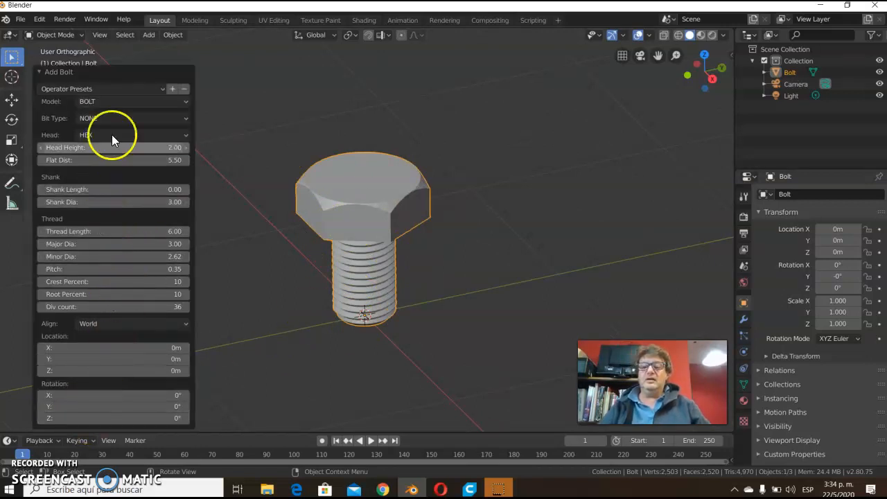
pyautogui.click(108, 72)
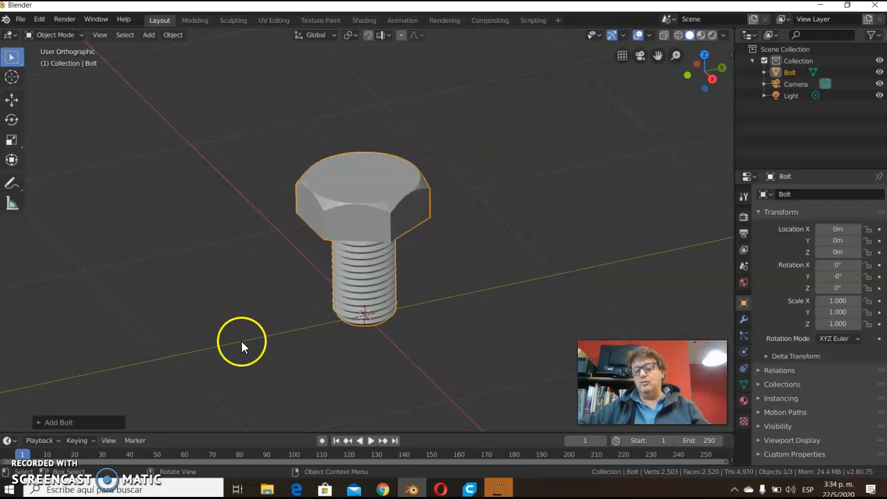
pyautogui.click(60, 422)
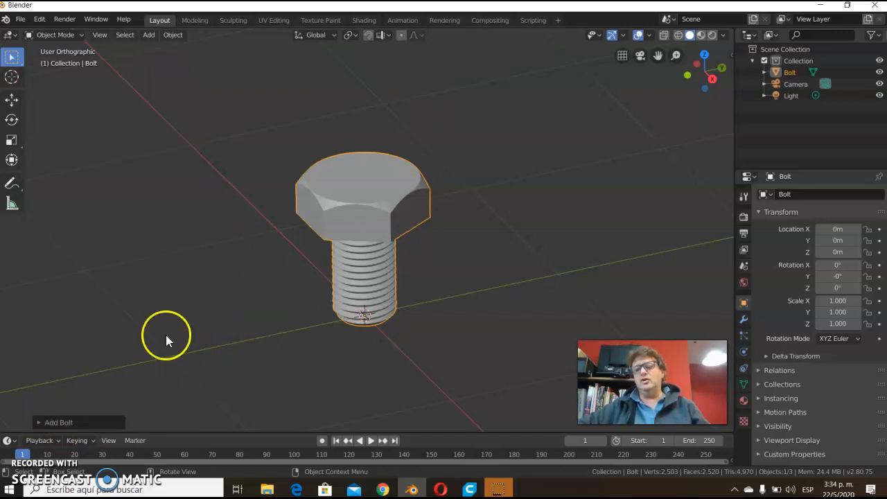
pyautogui.click(102, 423)
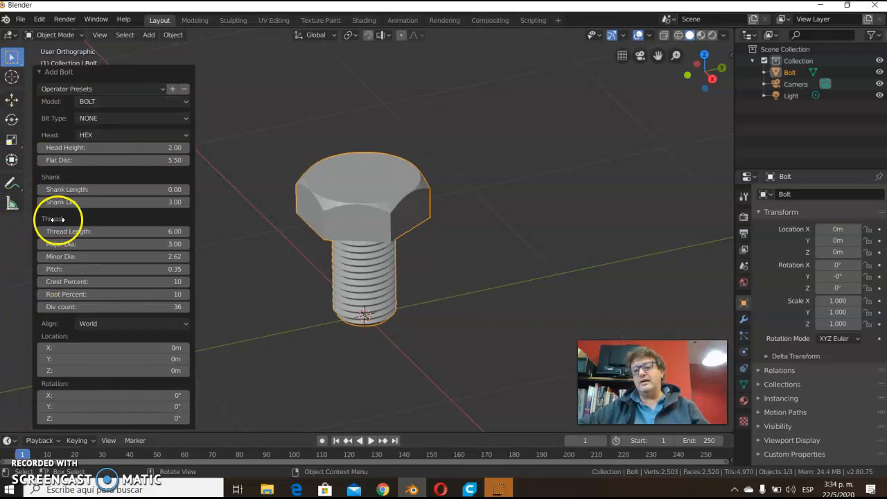
pyautogui.click(120, 72)
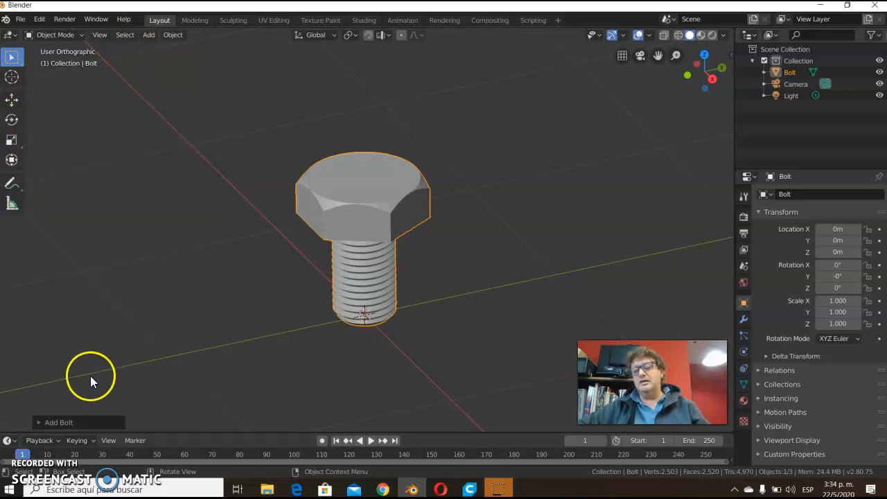
# Step: Apply the M3 operator preset in the bolt's creation settings
pyautogui.click(93, 421)
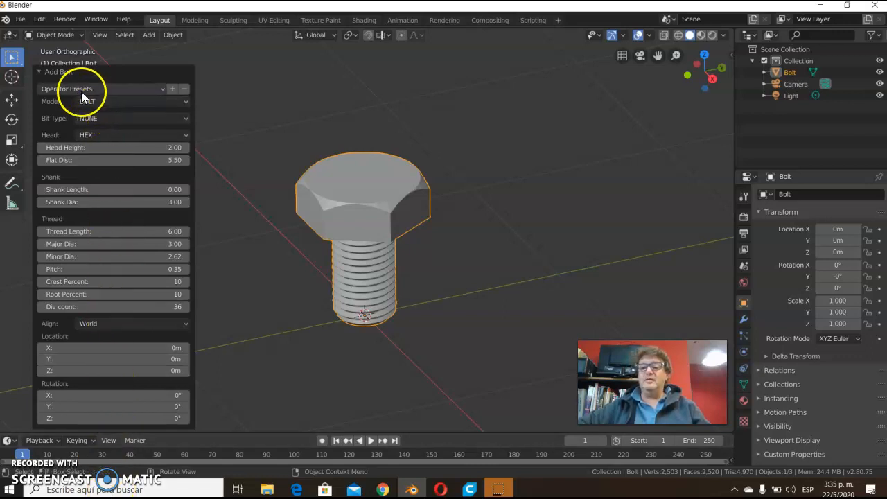
pyautogui.click(148, 95)
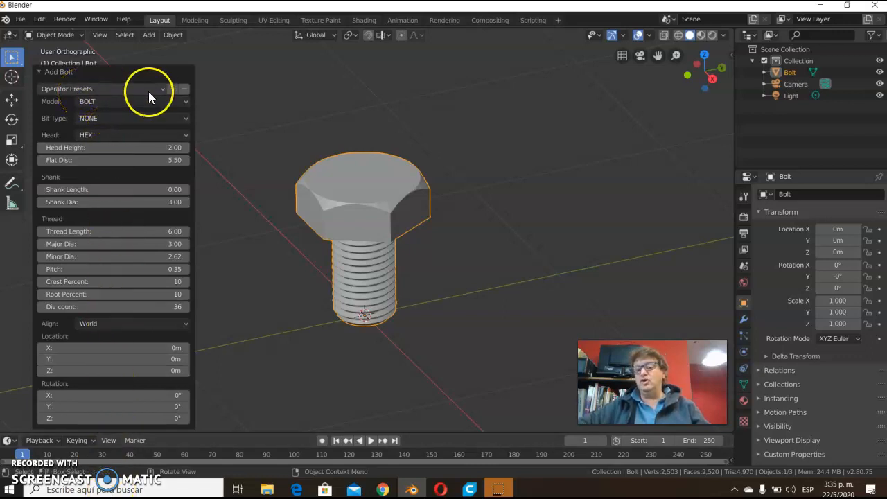
pyautogui.click(120, 90)
pyautogui.click(119, 90)
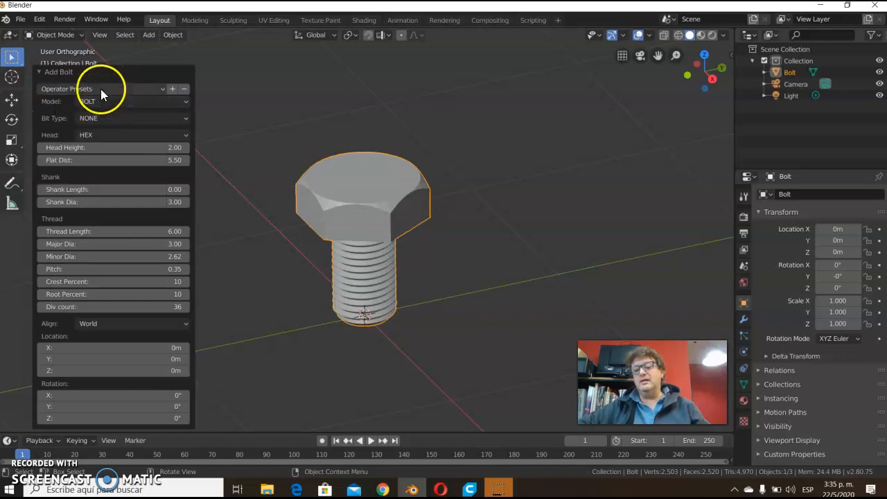
pyautogui.click(101, 88)
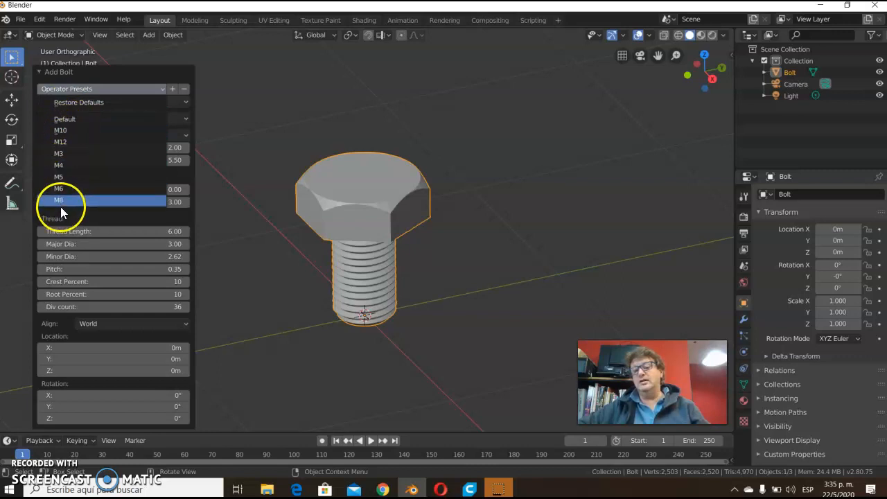
pyautogui.click(72, 151)
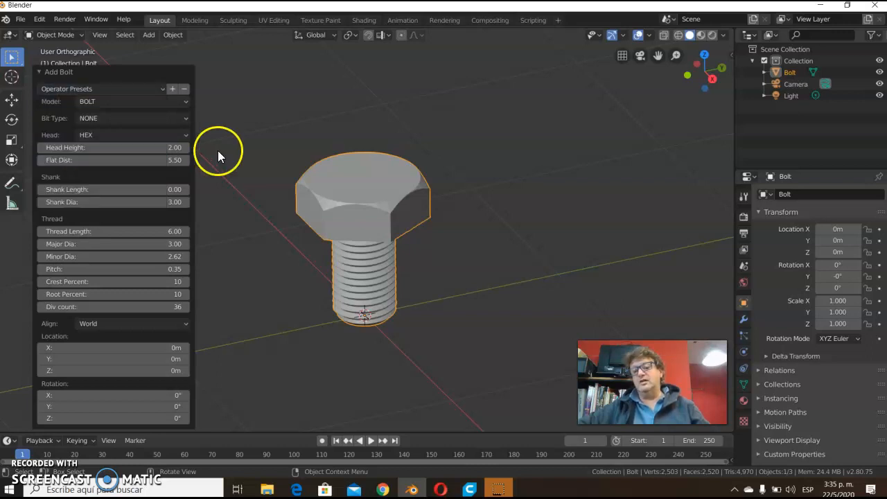
pyautogui.click(90, 104)
pyautogui.click(91, 104)
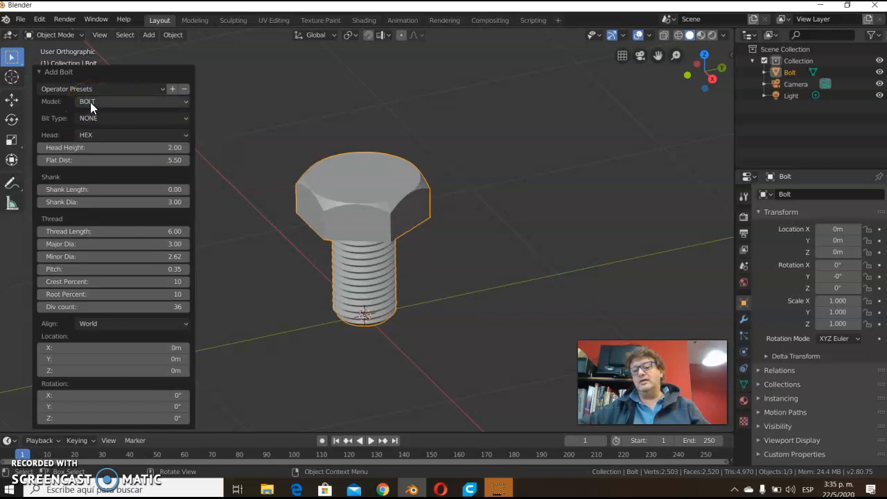
pyautogui.click(85, 90)
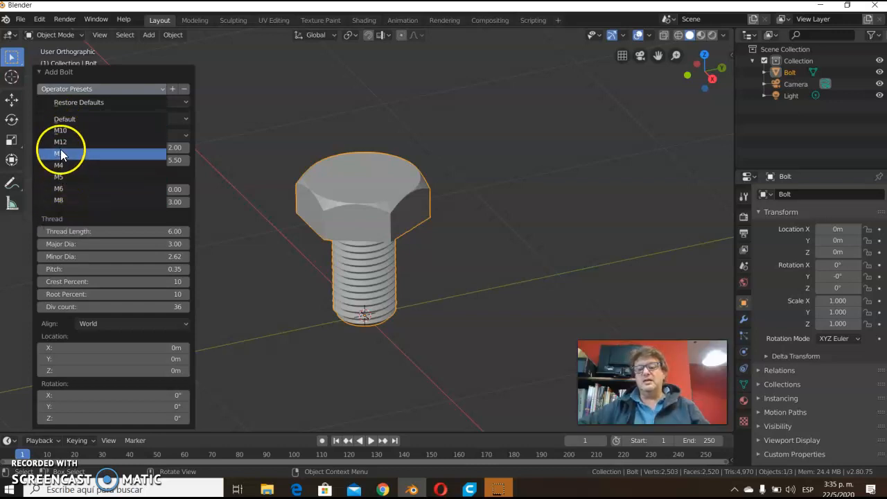
pyautogui.click(69, 93)
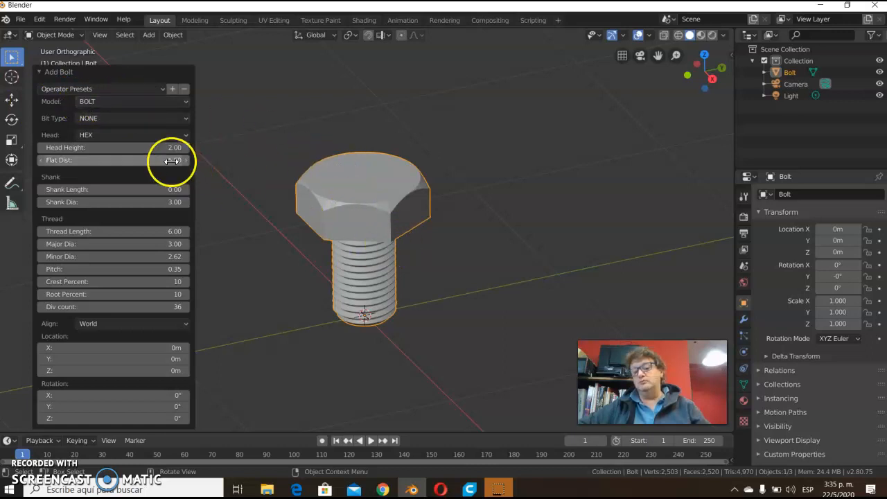
# Step: Switch the Add Bolt model to NUT and inspect the hex nut from above
pyautogui.click(143, 103)
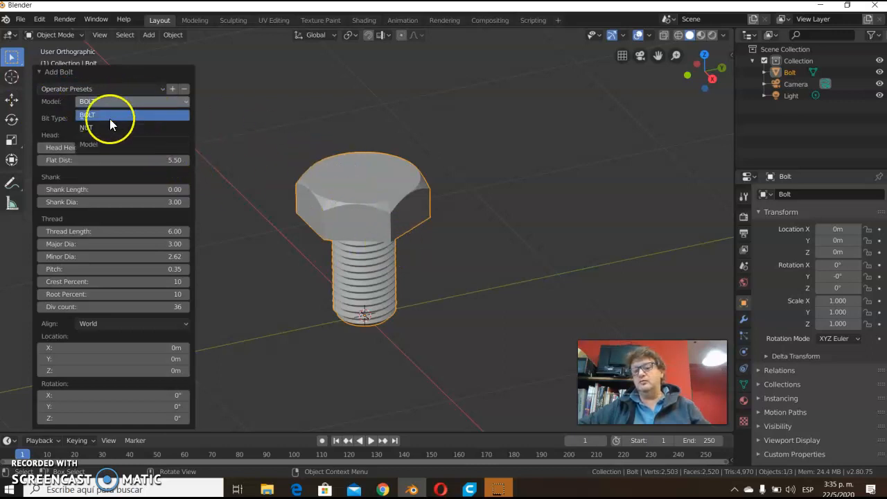
pyautogui.click(90, 127)
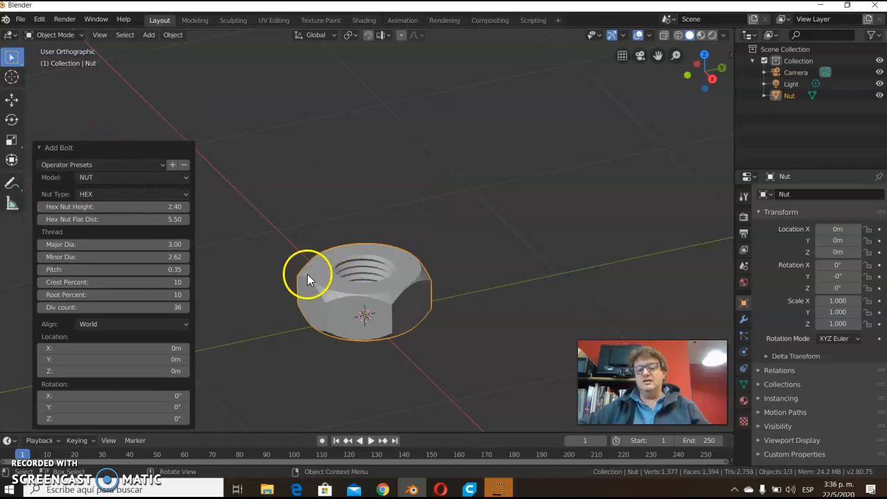
pyautogui.moveTo(370, 266); pyautogui.dragTo(368, 292, button='middle')
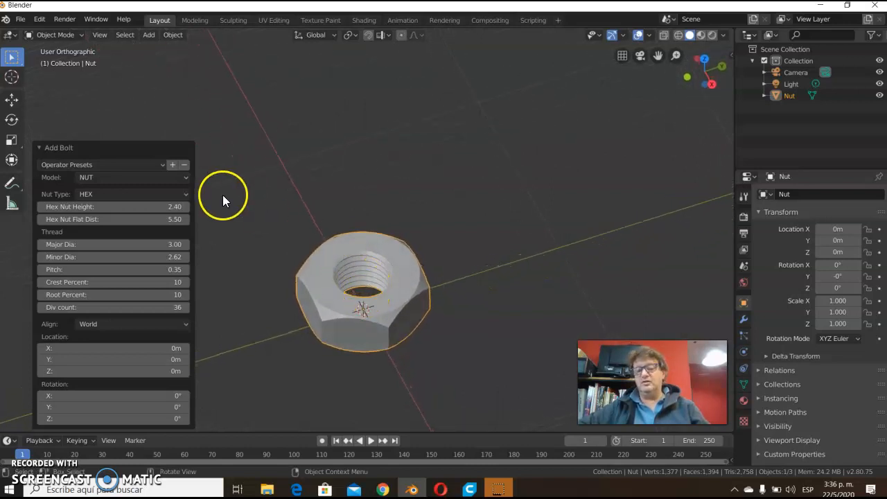
# Step: Return the model type to BOLT and get a closer look at the bolt
pyautogui.click(117, 178)
pyautogui.click(97, 187)
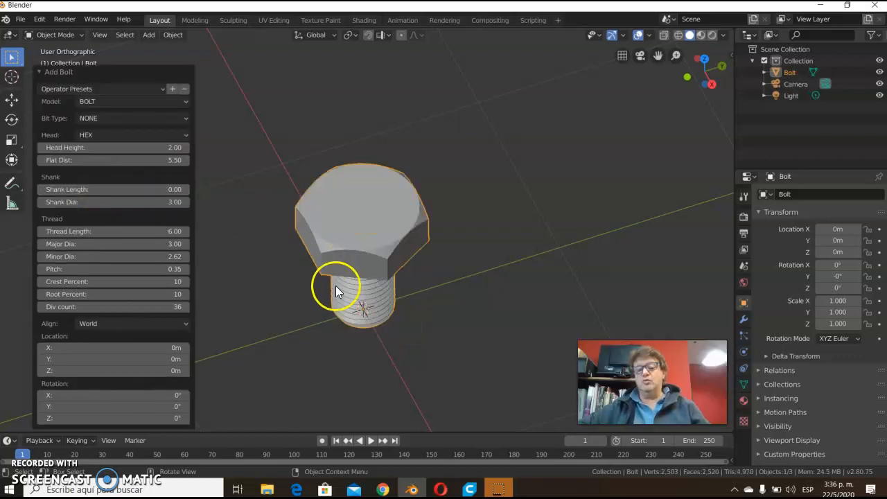
pyautogui.scroll(3, 346, 294)
pyautogui.moveTo(353, 301); pyautogui.dragTo(362, 278, button='middle')
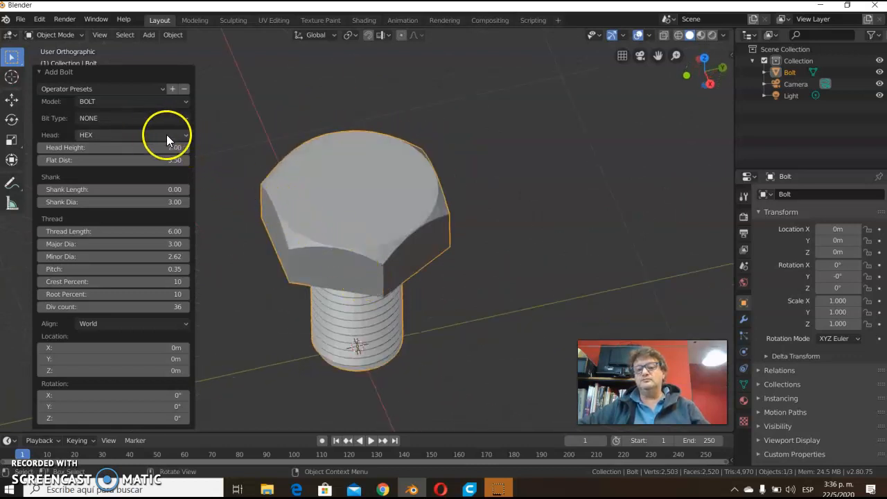
# Step: Set the bolt's bit type to ALLEN to give the hex head an Allen socket
pyautogui.click(134, 118)
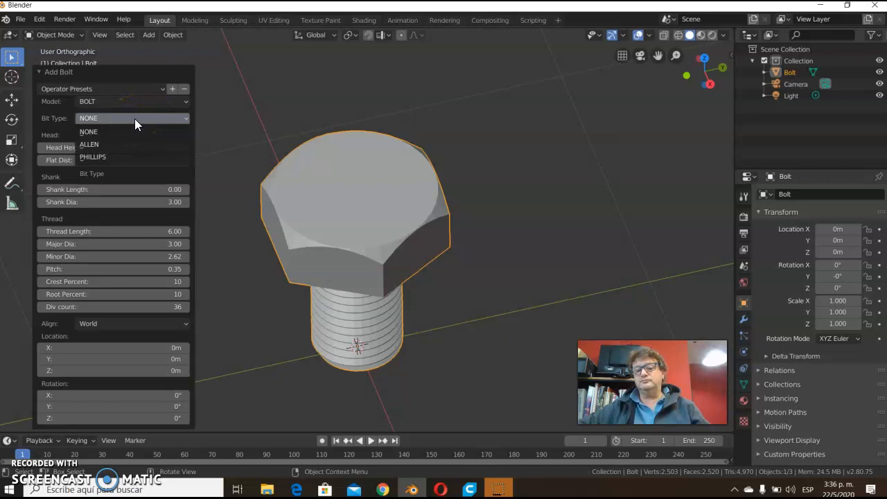
pyautogui.click(364, 168)
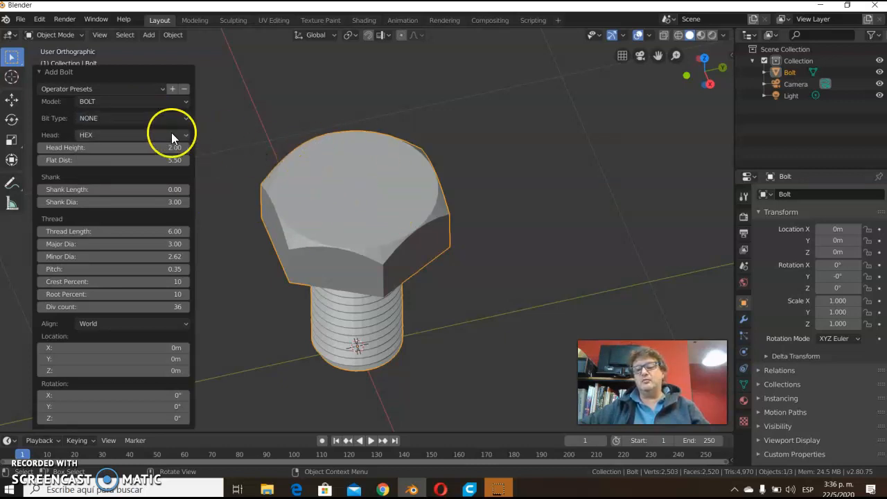
pyautogui.click(149, 118)
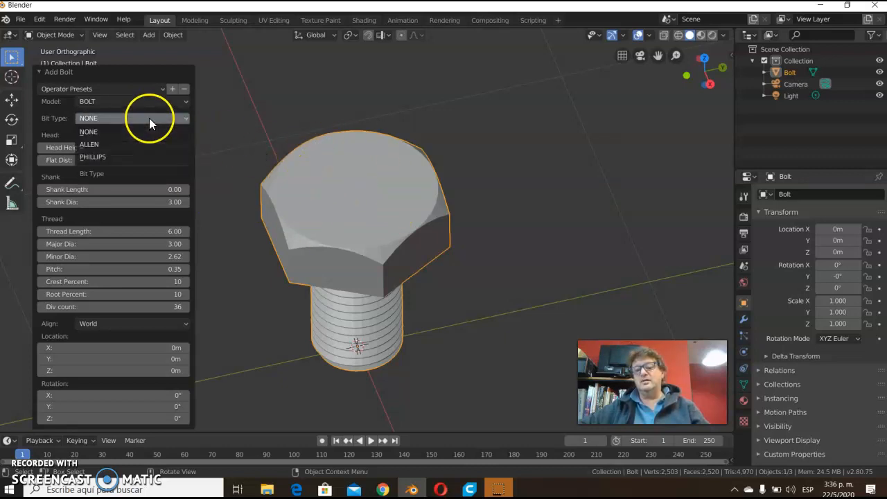
pyautogui.click(97, 142)
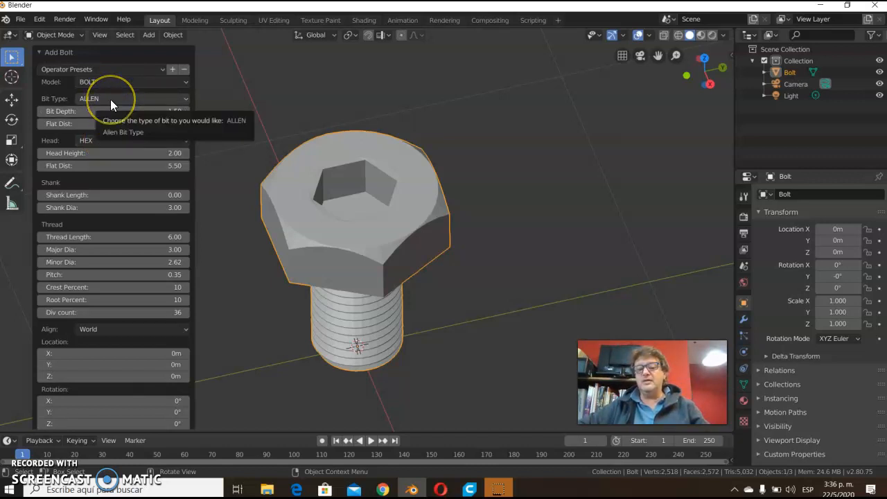
pyautogui.click(110, 99)
pyautogui.click(86, 115)
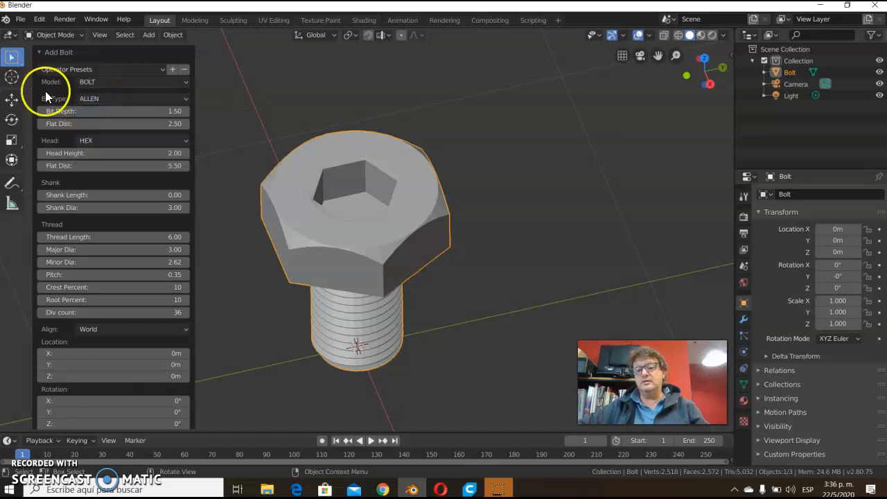
pyautogui.click(85, 99)
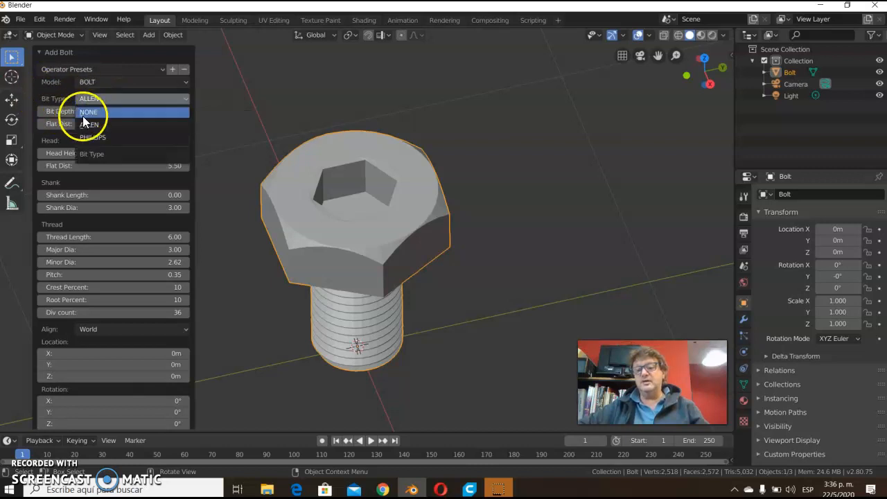
pyautogui.click(87, 125)
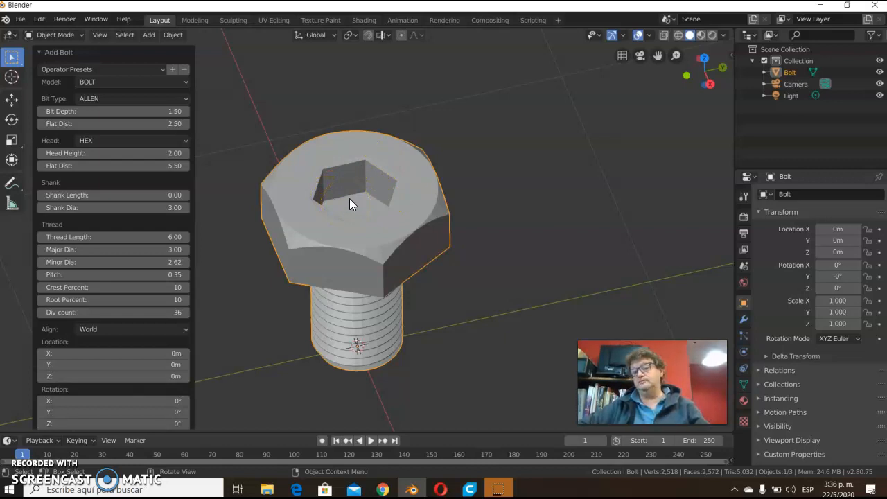
# Step: Change the bit type to PHILLIPS with a bit depth of 2 and inspect the cross recess from above
pyautogui.click(182, 99)
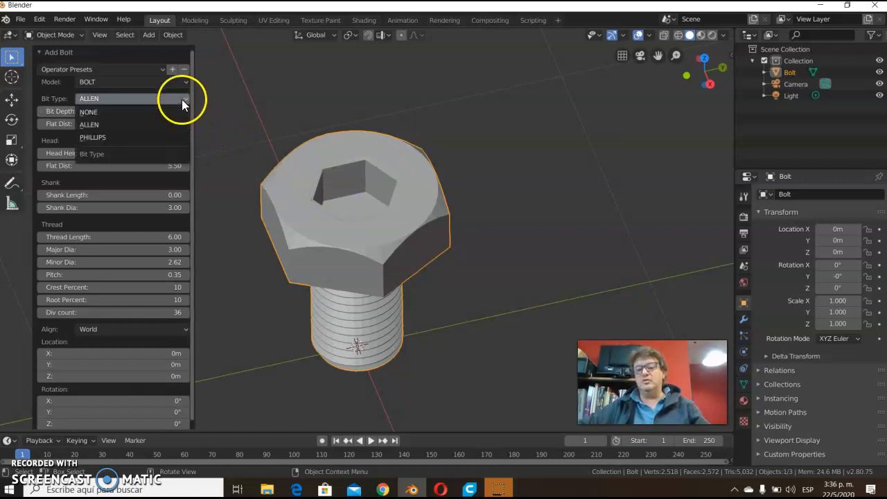
pyautogui.click(90, 137)
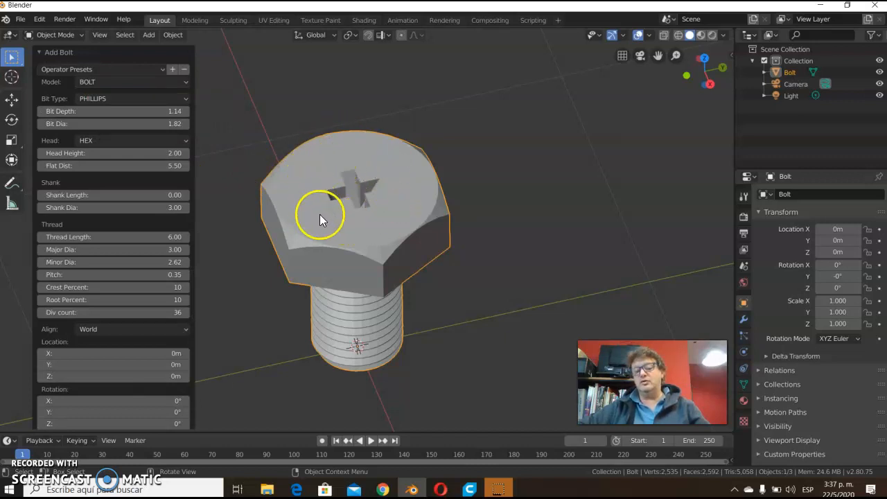
pyautogui.click(155, 114)
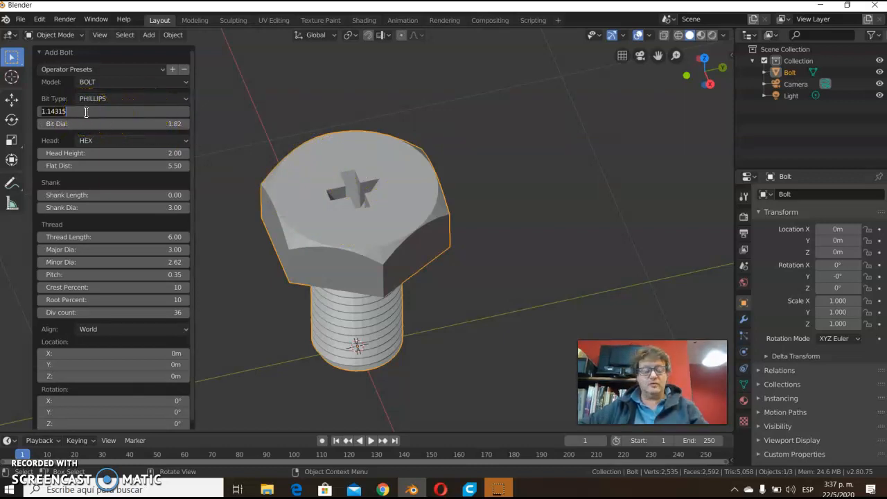
pyautogui.write('2')
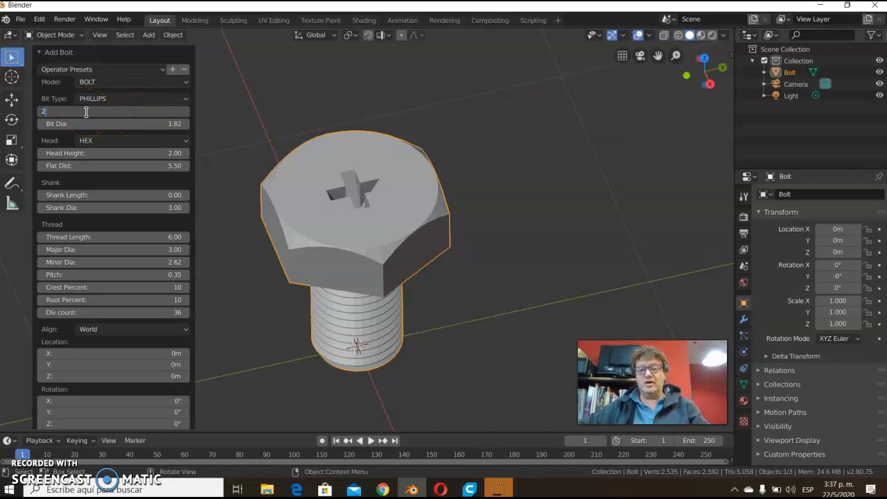
pyautogui.press('Return')
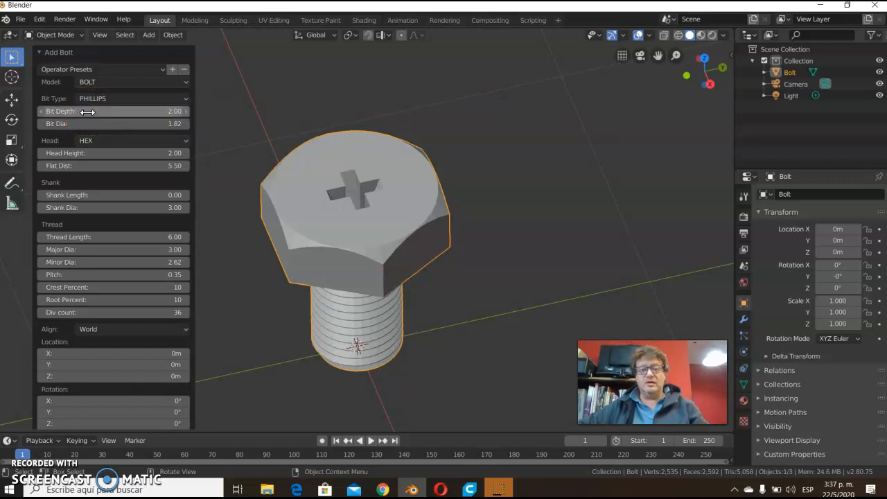
pyautogui.moveTo(278, 178); pyautogui.dragTo(379, 248, button='middle')
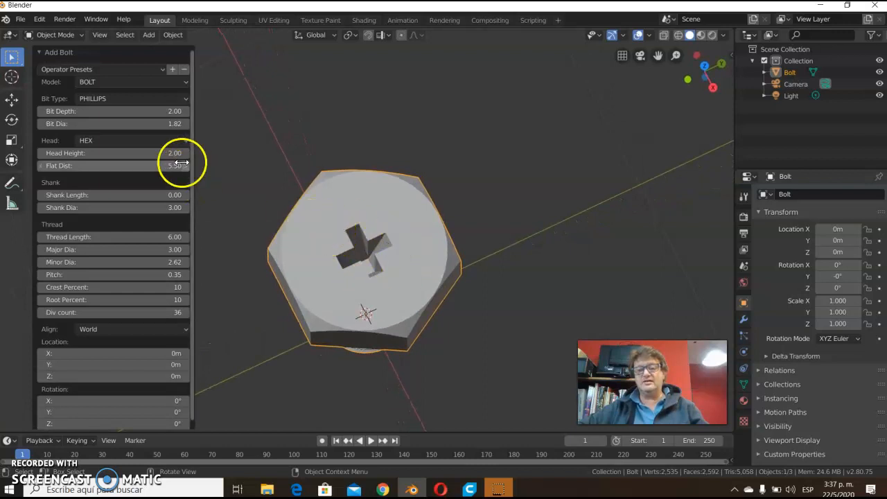
# Step: Set the Phillips recess to a bit depth of 1 and a bit diameter of 3
pyautogui.click(122, 111)
pyautogui.write('1')
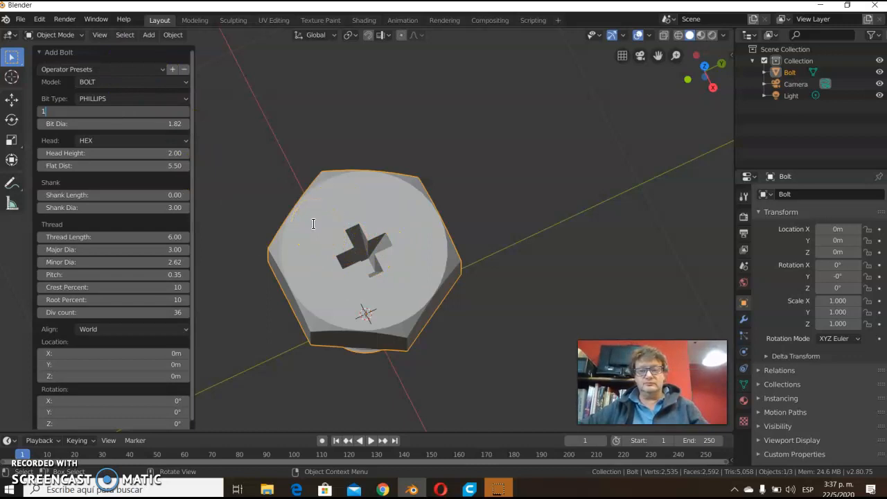
pyautogui.press('Return')
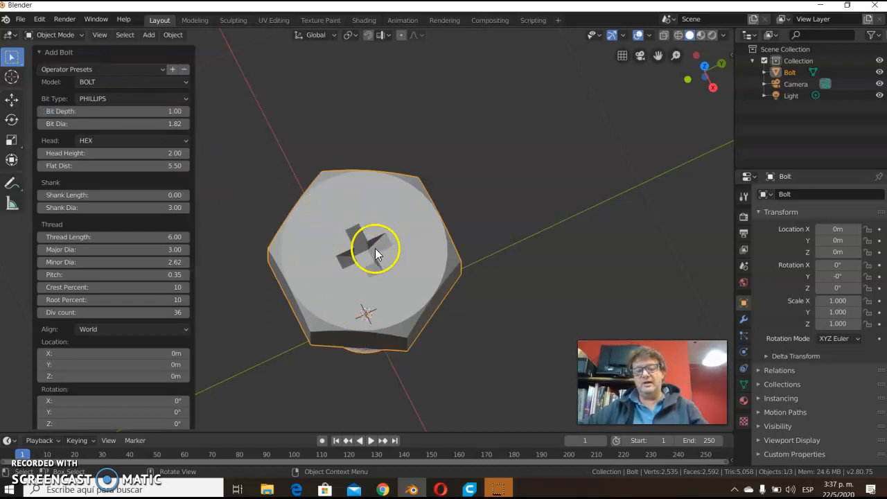
pyautogui.click(159, 127)
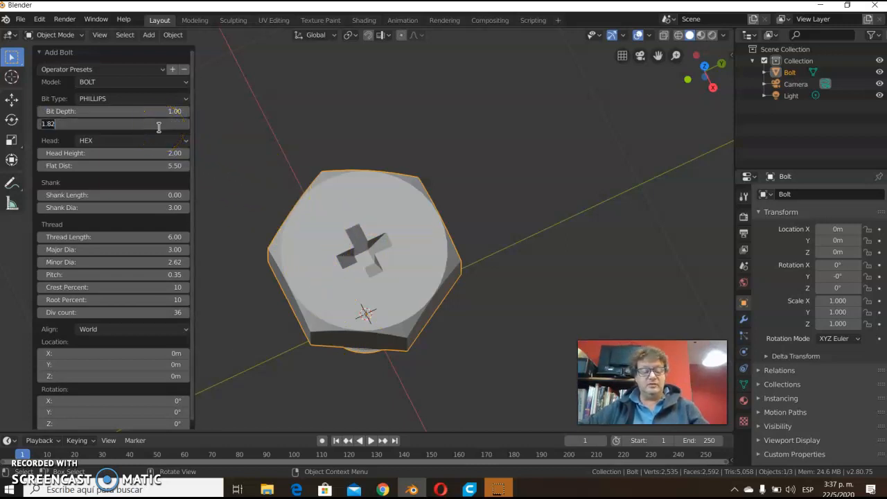
pyautogui.write('3')
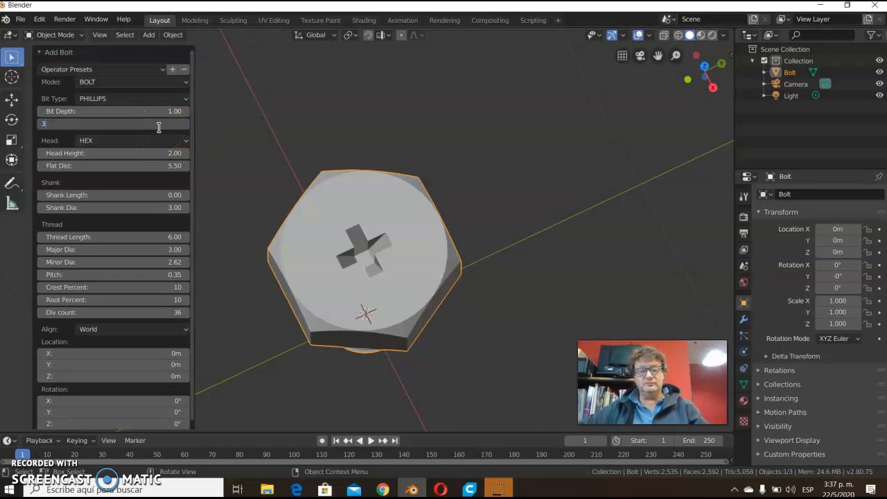
pyautogui.press('Return')
pyautogui.click(305, 277)
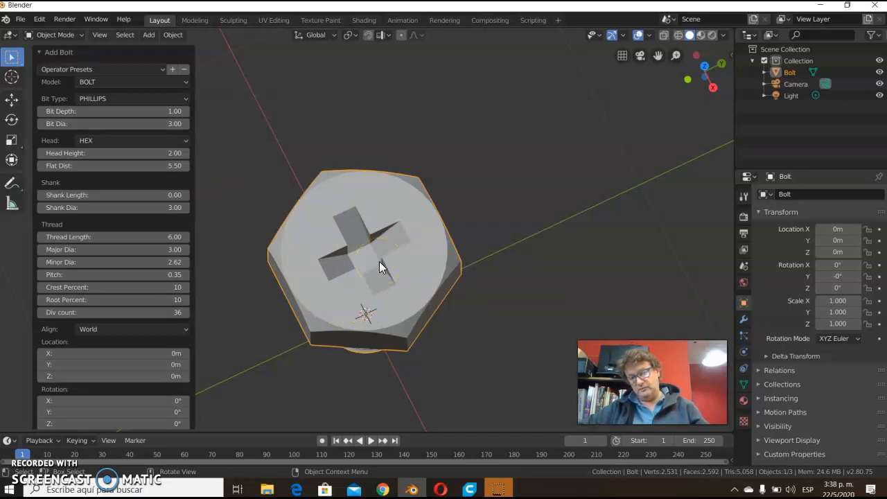
# Step: Reduce the Phillips bit diameter to 1
pyautogui.click(163, 125)
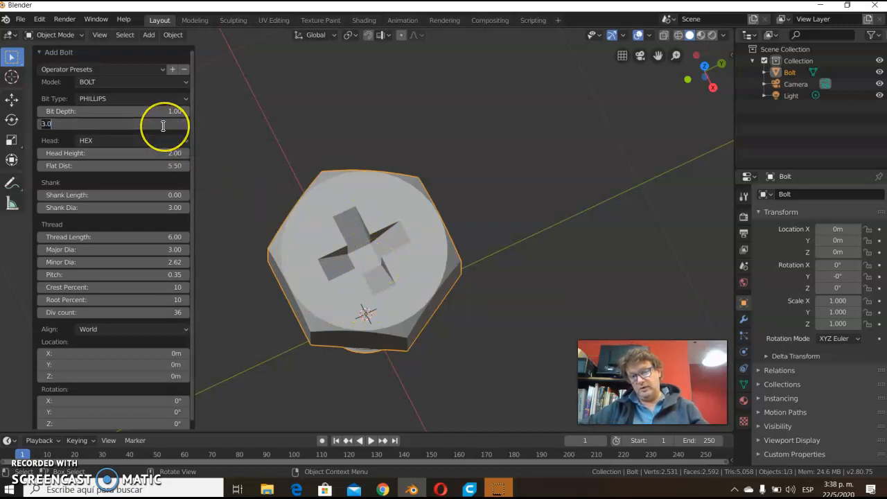
pyautogui.write('1')
pyautogui.press('Return')
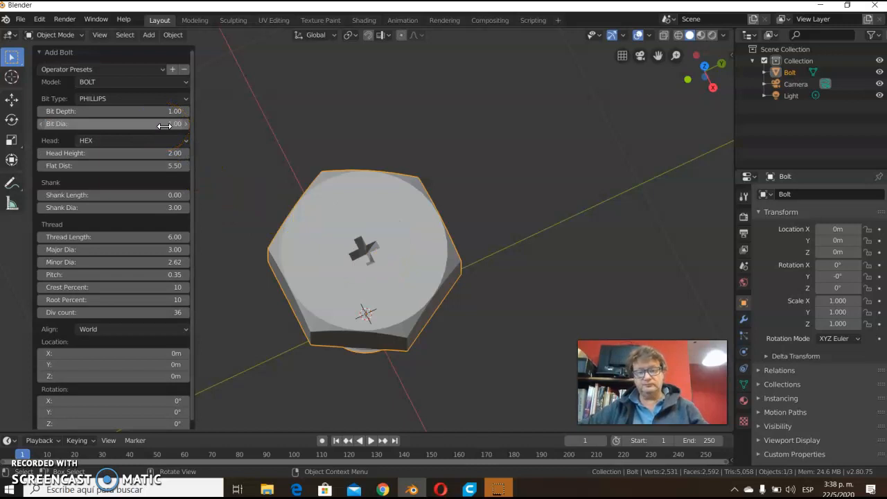
# Step: Switch the bit type to ALLEN and set its bit depth to 0.5
pyautogui.click(163, 101)
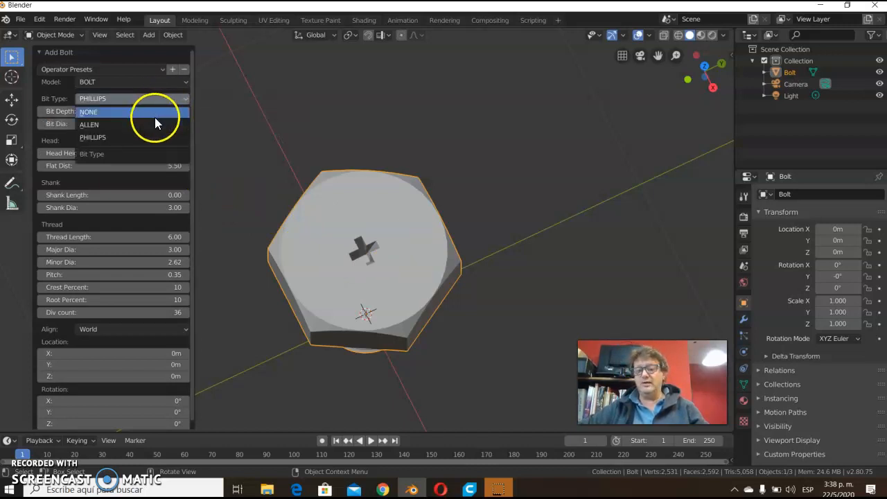
pyautogui.click(153, 124)
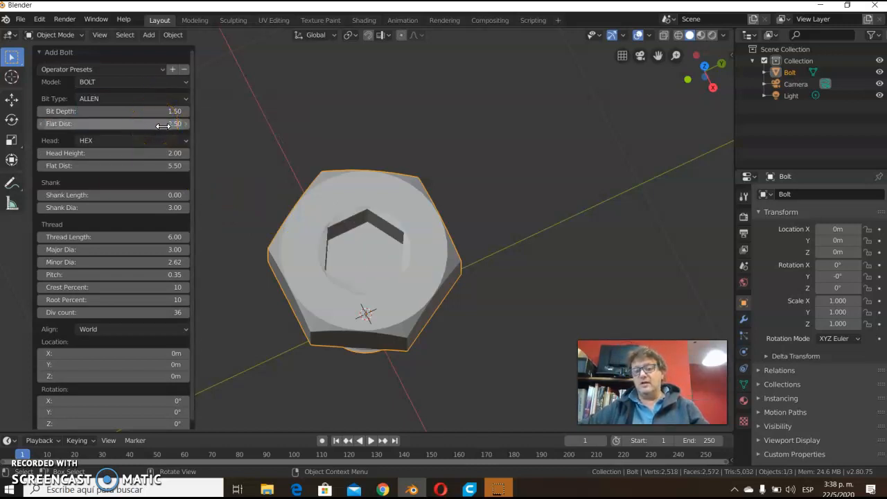
pyautogui.click(169, 112)
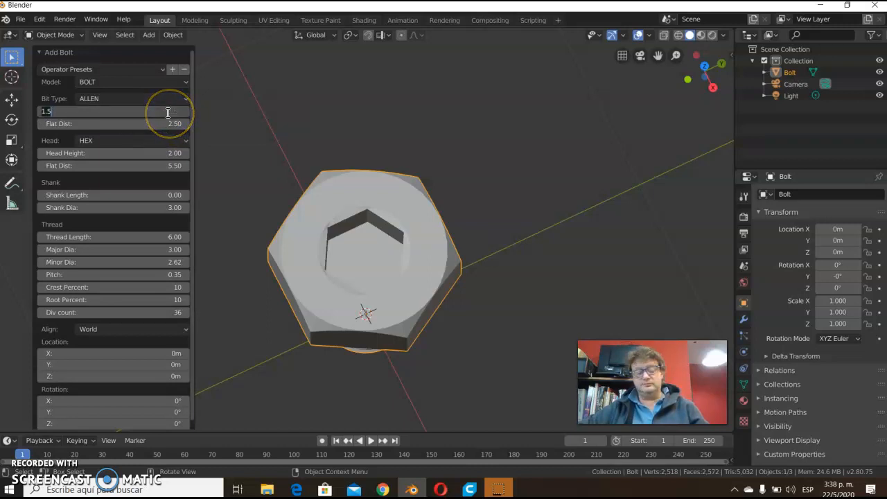
pyautogui.write('0')
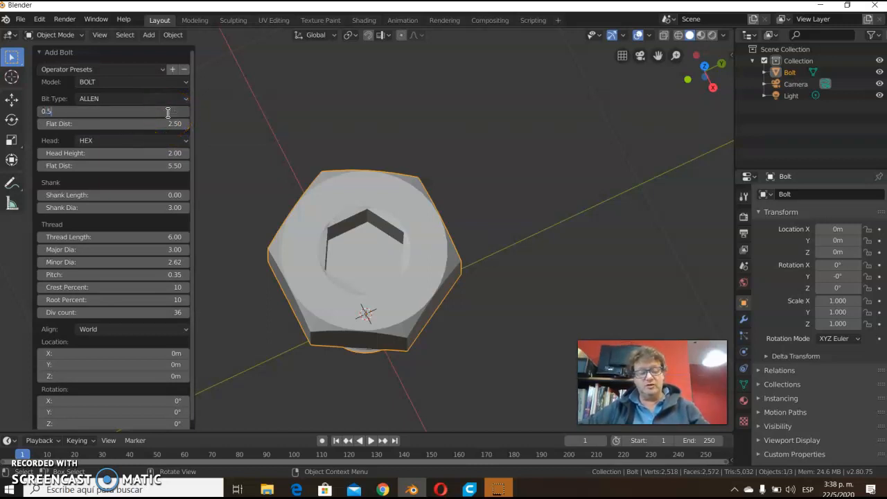
pyautogui.press('Return')
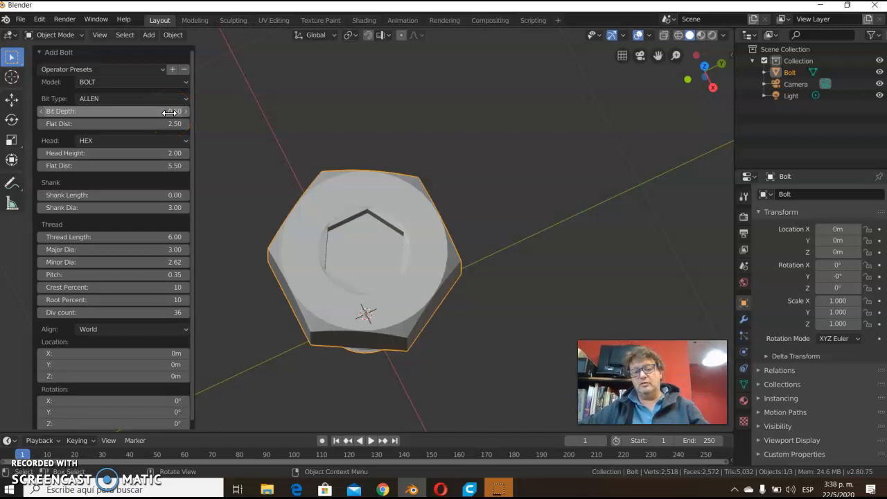
# Step: Increase the Allen socket's bit depth to 3
pyautogui.click(147, 112)
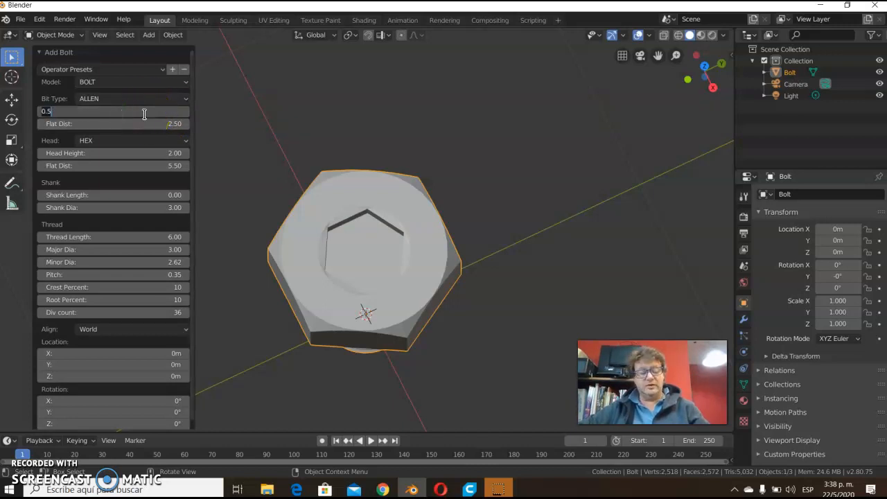
pyautogui.write('3')
pyautogui.press('Return')
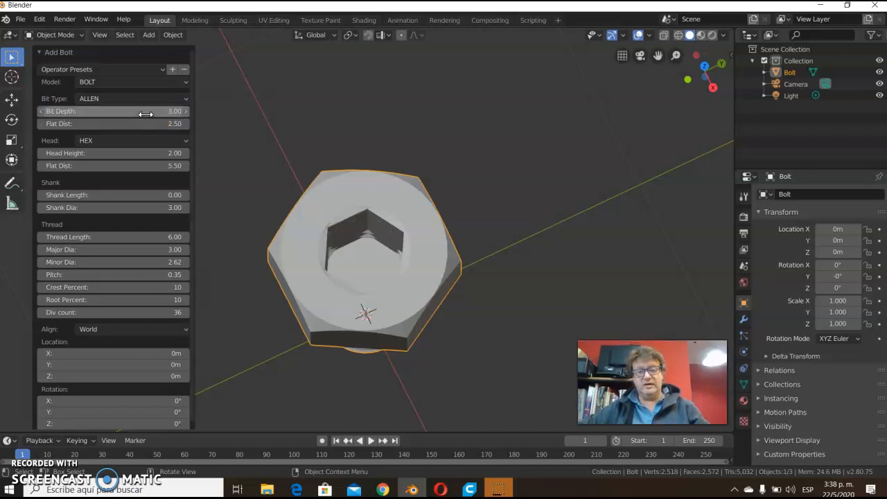
# Step: Reduce the Allen socket's flat distance to 1, and adjust it to 1.5
pyautogui.click(331, 230)
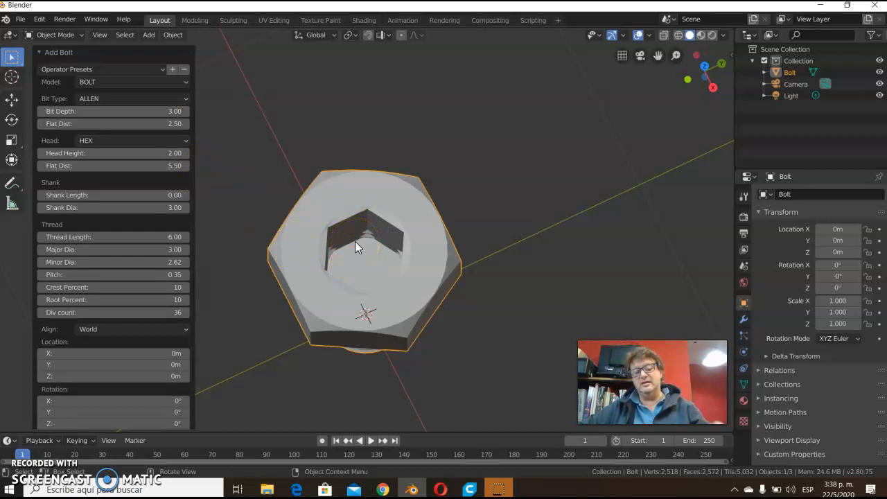
pyautogui.click(346, 239)
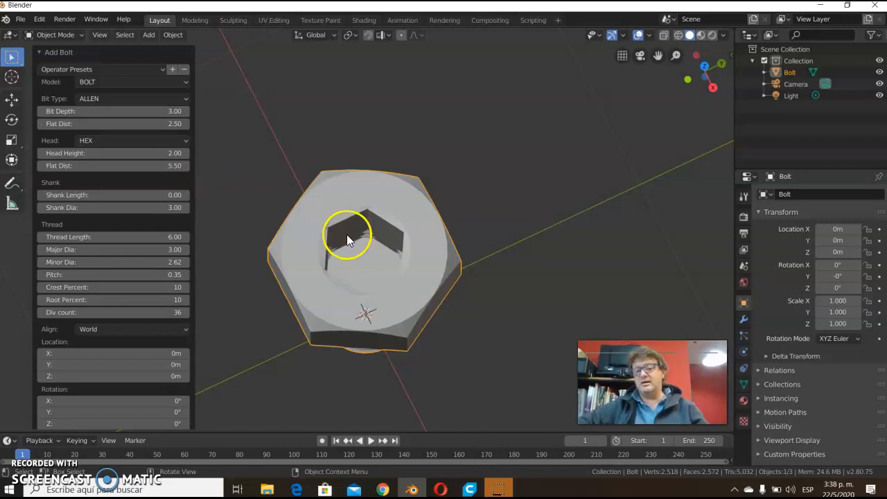
pyautogui.click(166, 123)
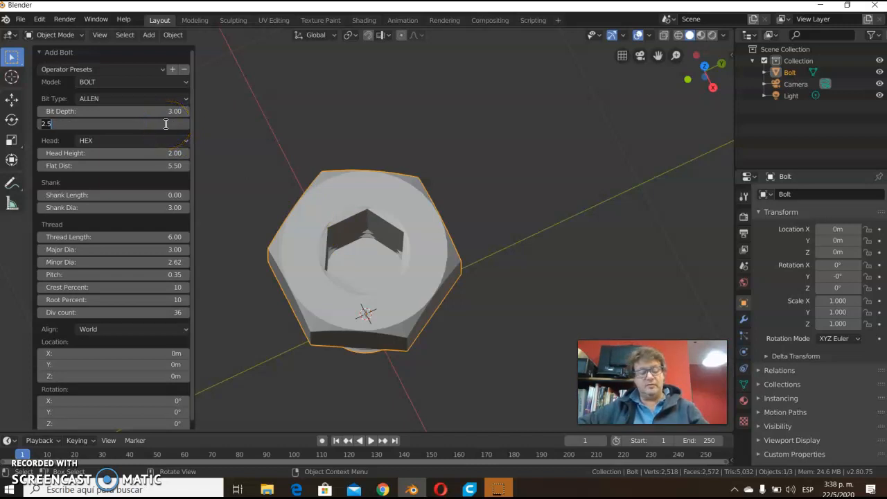
pyautogui.press('Return')
pyautogui.click(167, 123)
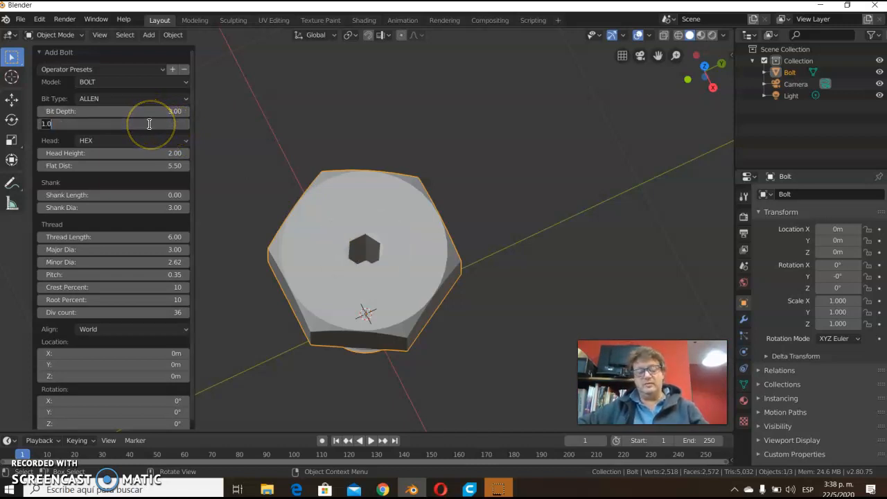
pyautogui.write('1.5')
pyautogui.press('Return')
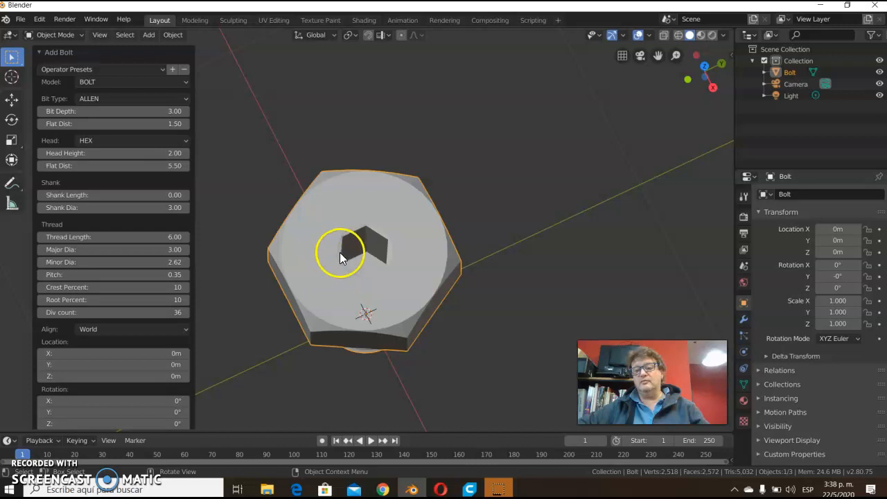
# Step: Change the bolt's head type to CAP and view the head from another angle
pyautogui.click(173, 144)
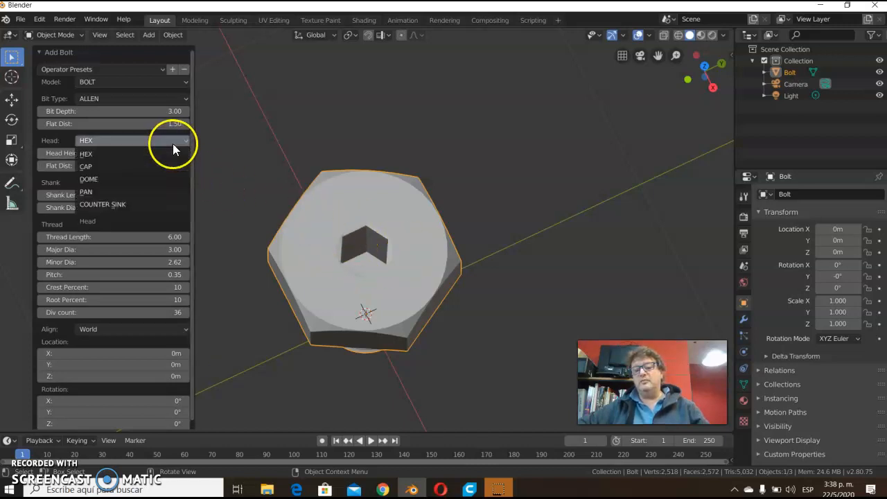
pyautogui.click(119, 155)
pyautogui.click(131, 142)
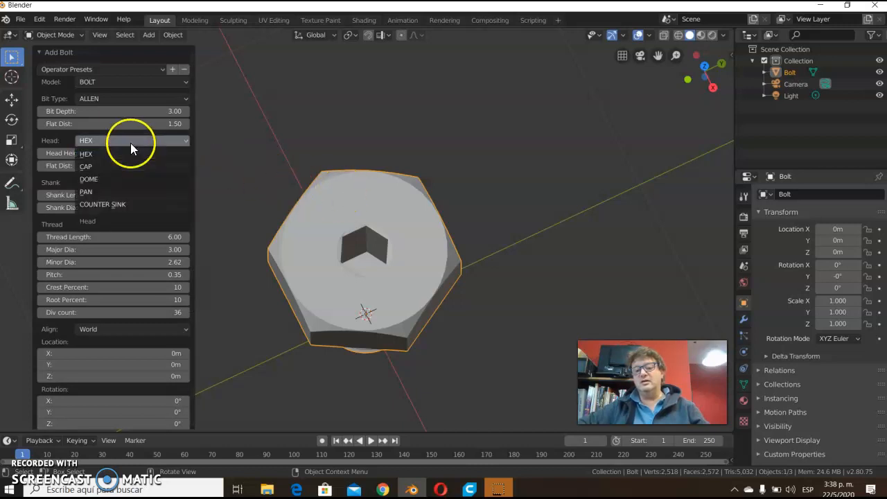
pyautogui.click(102, 165)
pyautogui.moveTo(386, 291); pyautogui.dragTo(373, 249, button='middle')
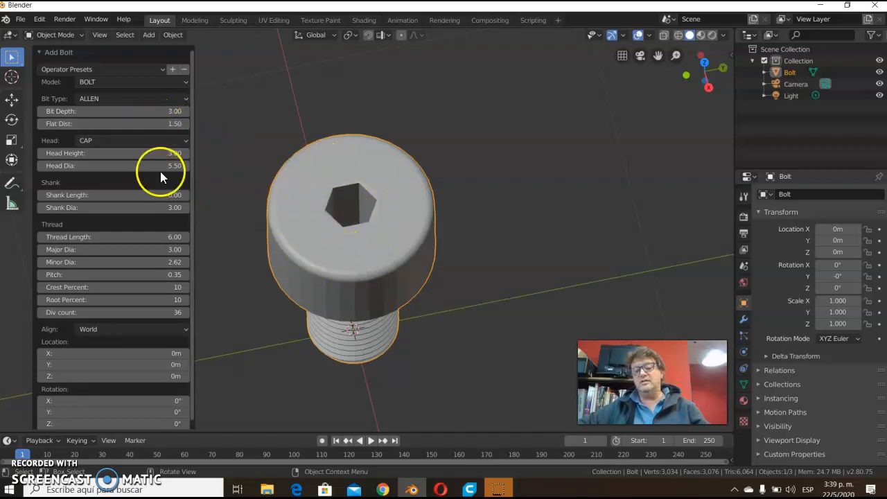
# Step: Set the Allen socket's flat distance to 3 on the cap head and inspect the bolt from the side
pyautogui.click(137, 125)
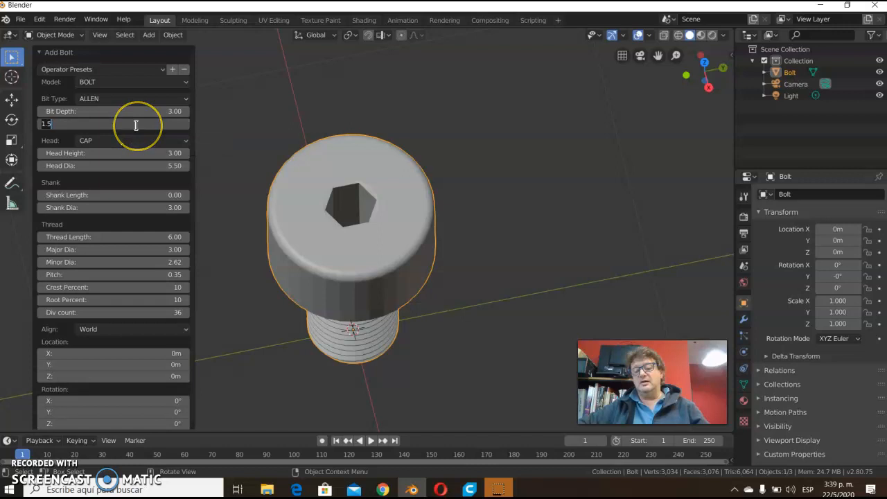
pyautogui.write('3')
pyautogui.press('Return')
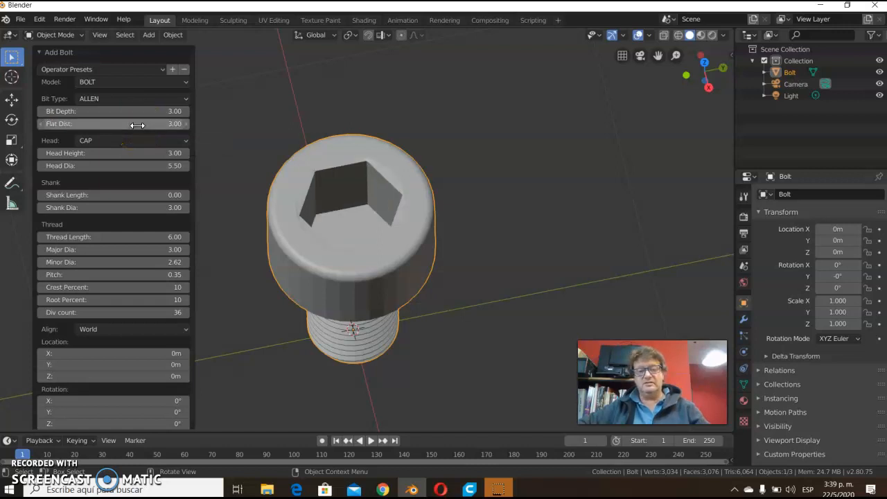
pyautogui.moveTo(398, 318); pyautogui.dragTo(443, 293, button='middle')
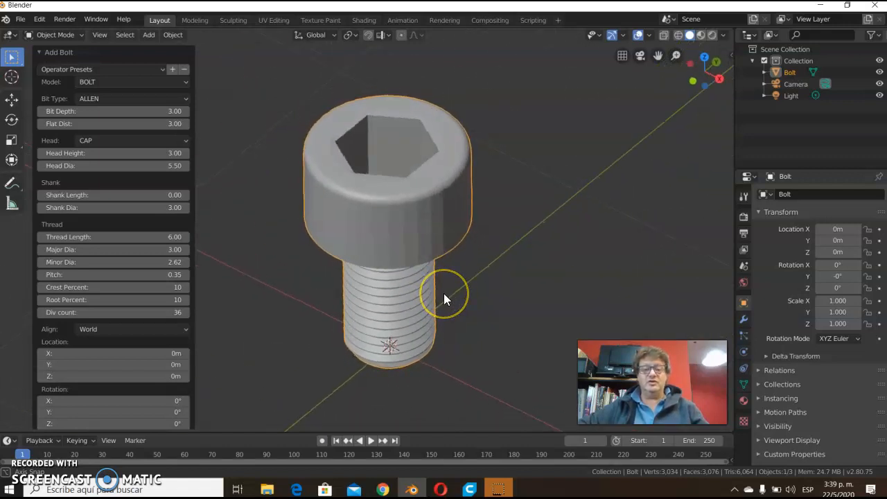
pyautogui.moveTo(398, 268); pyautogui.dragTo(384, 278, button='middle')
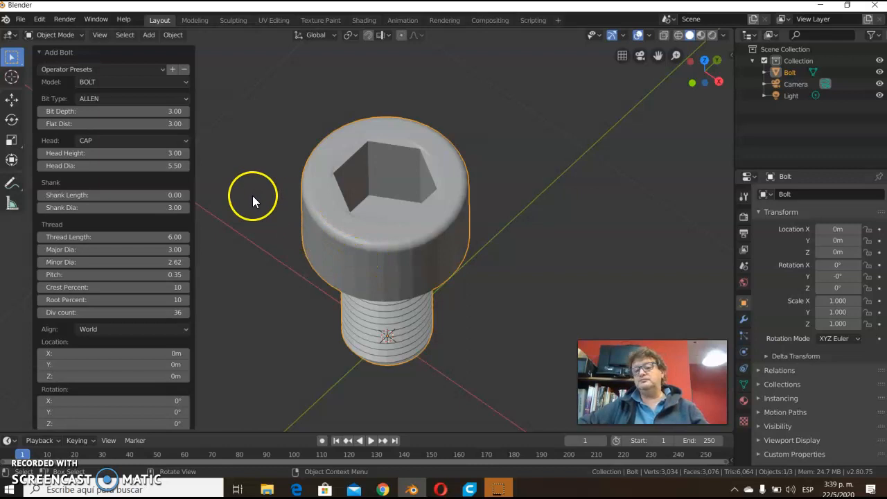
# Step: Switch the bolt's head type to DOME and set the Allen socket's flat distance to 1
pyautogui.click(184, 140)
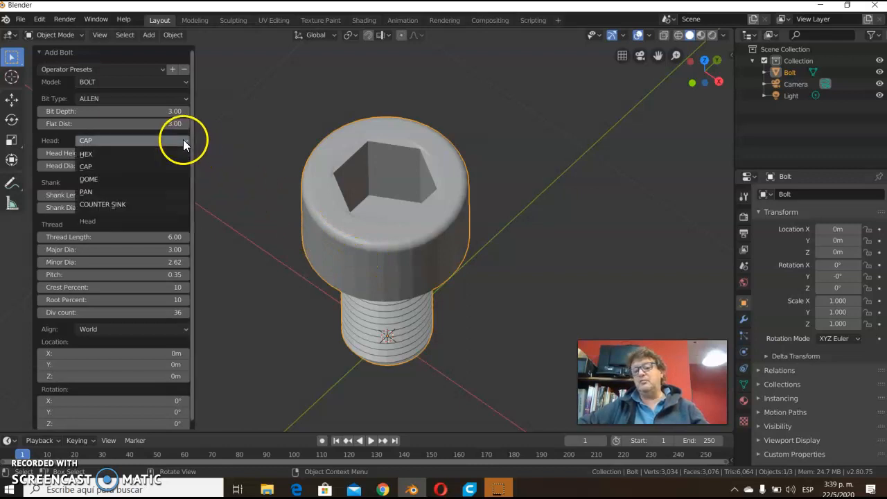
pyautogui.click(88, 179)
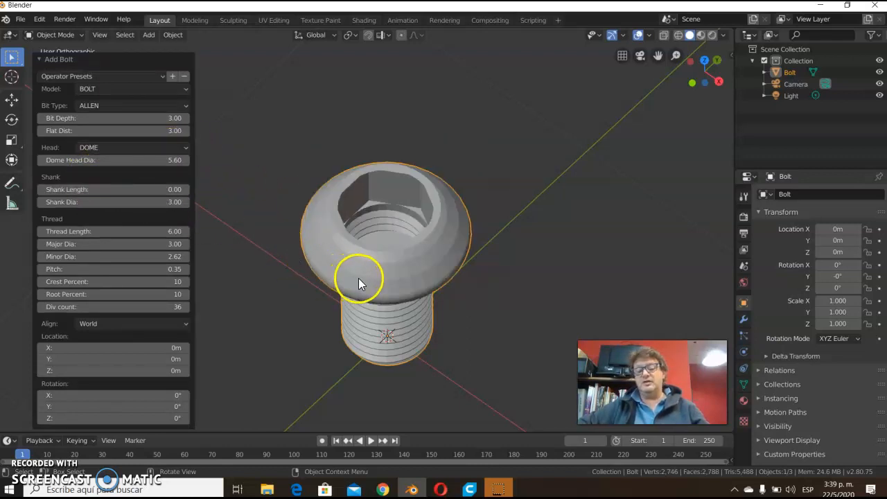
pyautogui.moveTo(341, 245); pyautogui.dragTo(344, 286, button='middle')
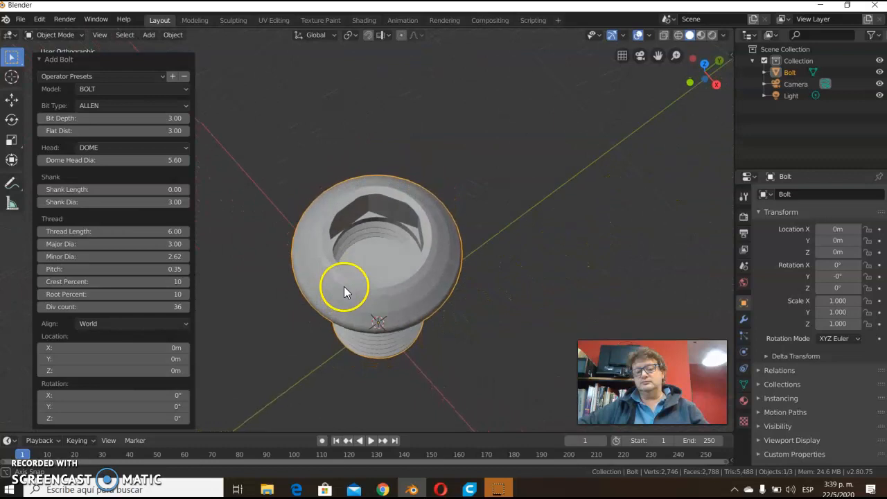
pyautogui.click(146, 131)
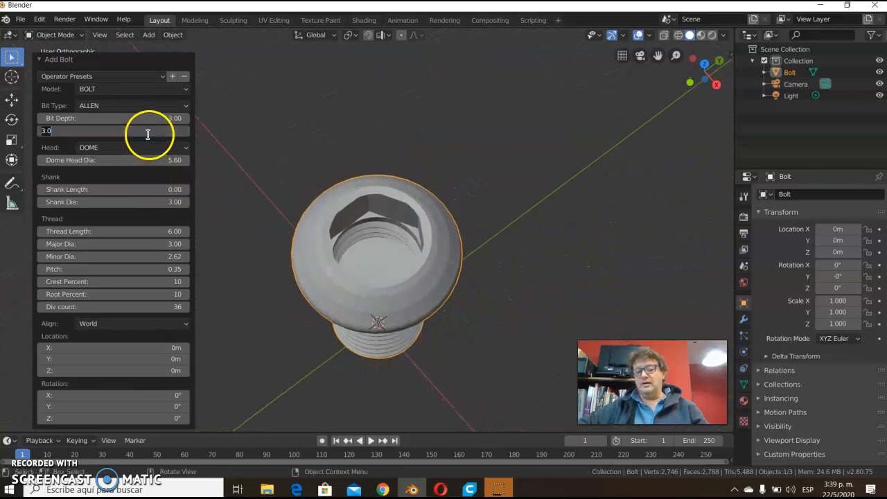
pyautogui.write('1')
pyautogui.press('Return')
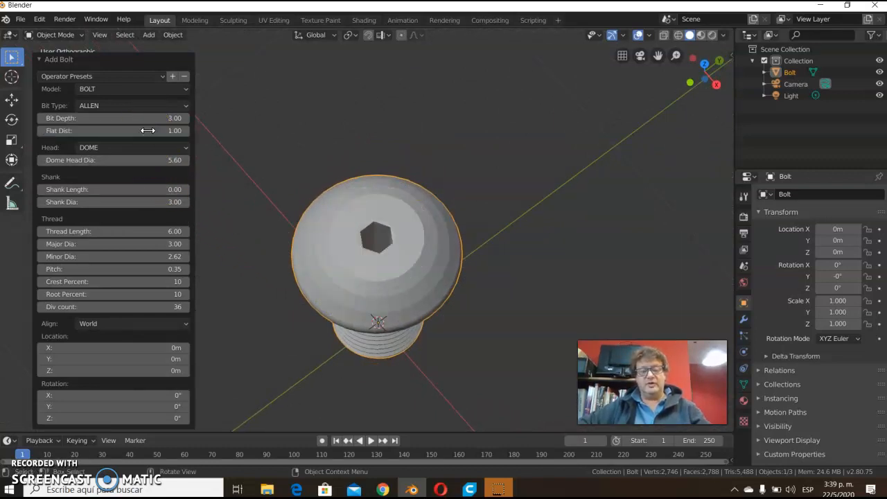
pyautogui.moveTo(333, 277); pyautogui.dragTo(339, 220, button='middle')
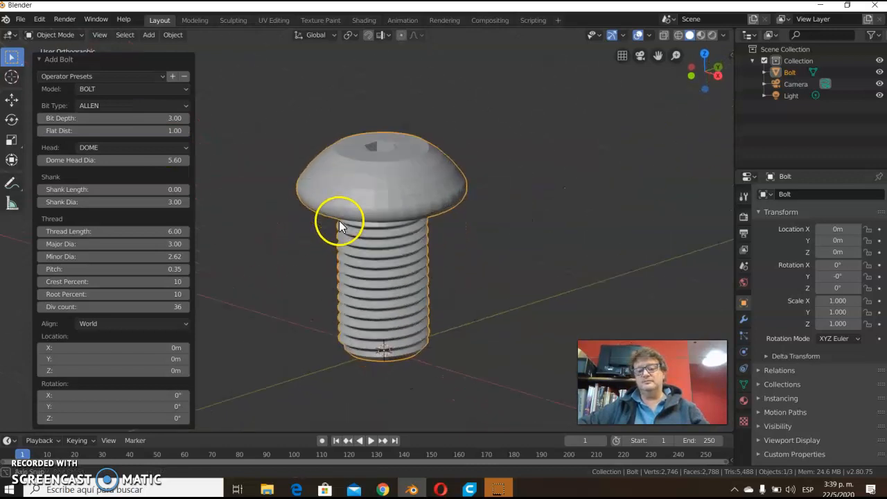
# Step: Try the PAN head type and switch the bolt's head to COUNTER SINK
pyautogui.click(125, 148)
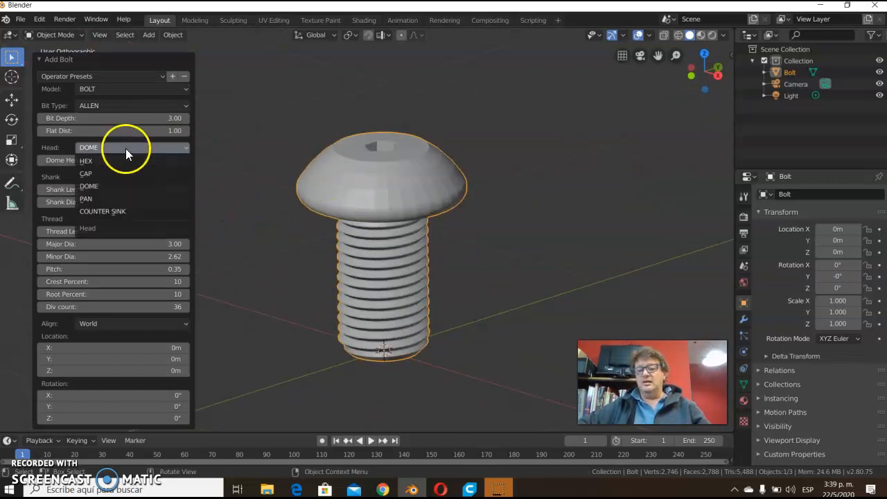
pyautogui.click(105, 200)
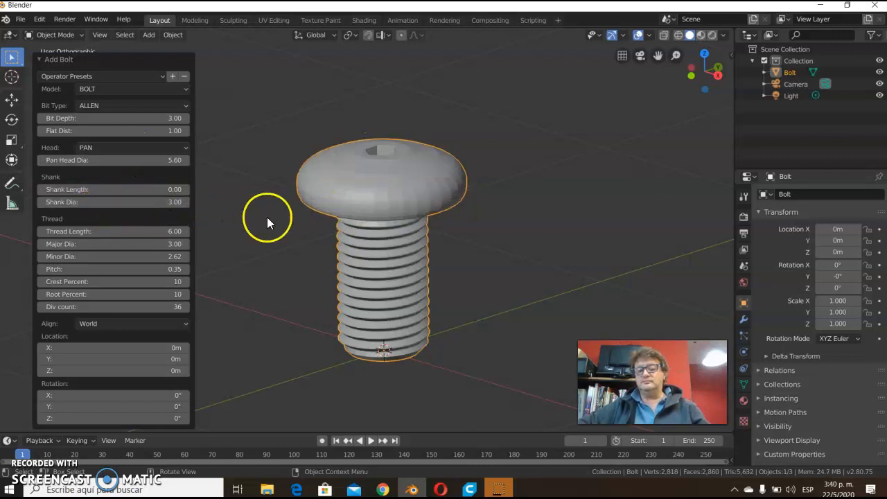
pyautogui.click(170, 148)
pyautogui.click(131, 210)
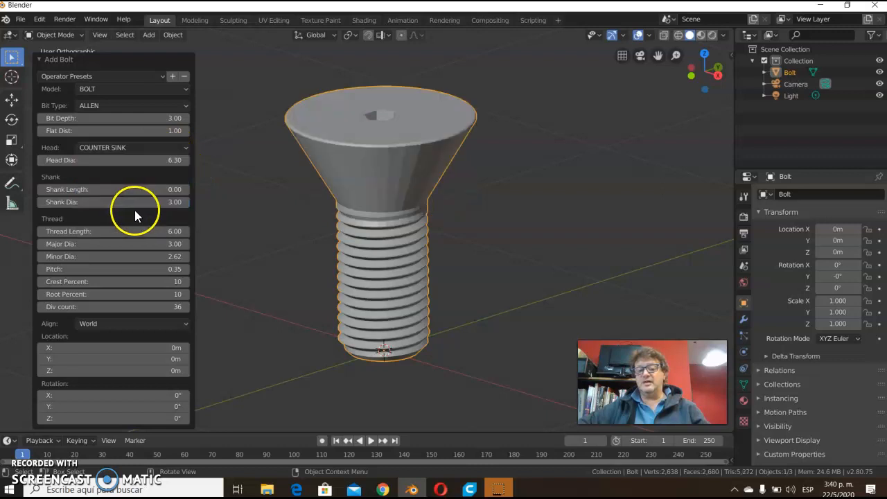
pyautogui.moveTo(421, 176); pyautogui.dragTo(416, 208, button='middle')
# Step: Set the Allen socket's flat distance to 2 on the countersunk head
pyautogui.click(160, 131)
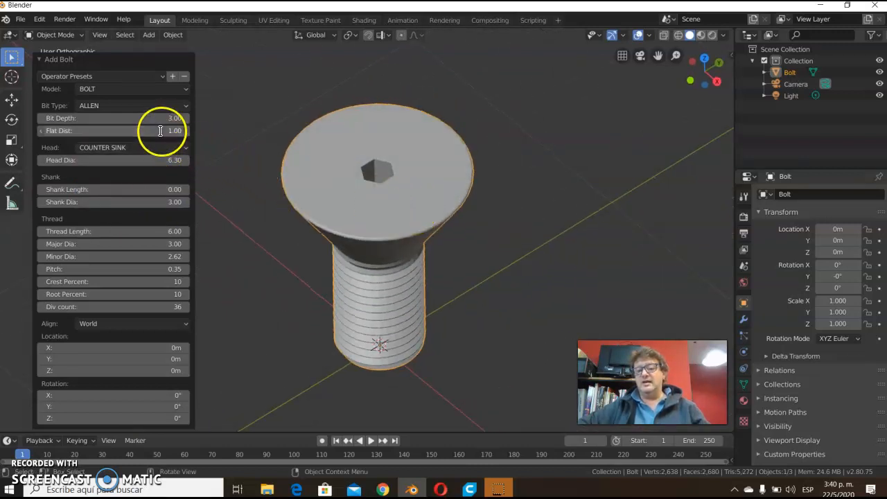
pyautogui.write('2')
pyautogui.press('Return')
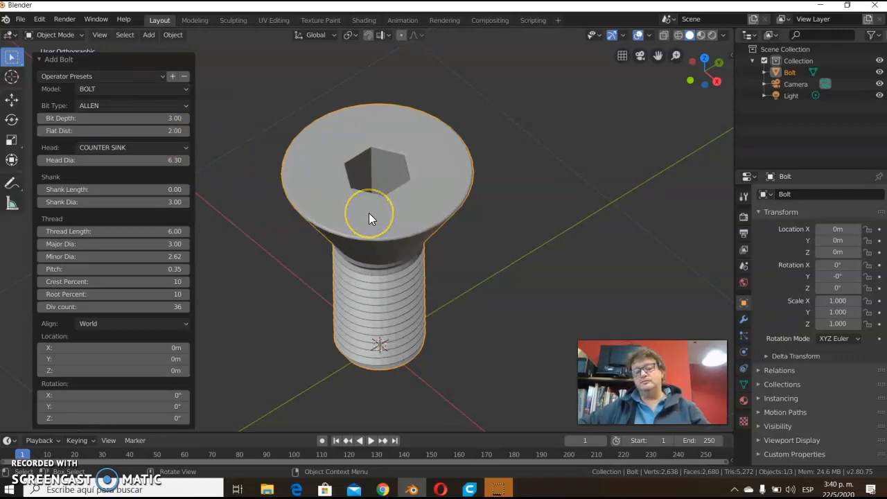
# Step: Change the bit type to PHILLIPS with a bit depth of 3 and a bit diameter of 3
pyautogui.click(149, 106)
pyautogui.click(128, 144)
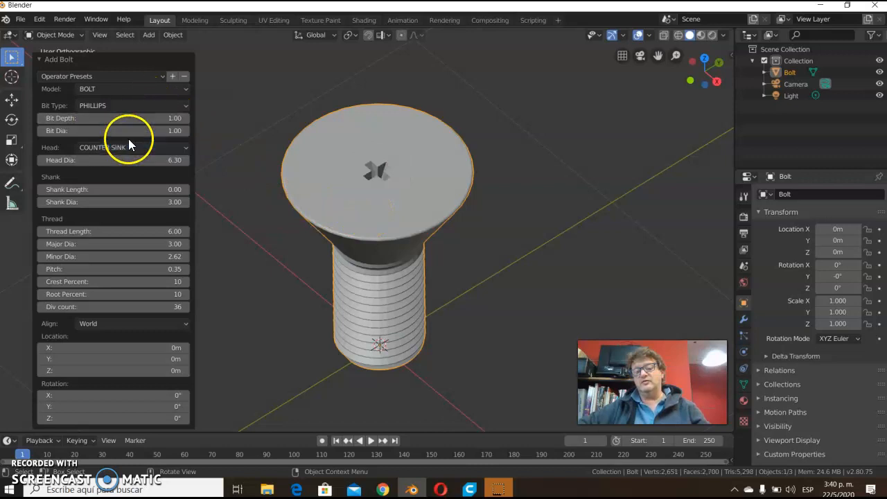
pyautogui.click(157, 119)
pyautogui.write('3')
pyautogui.press('Return')
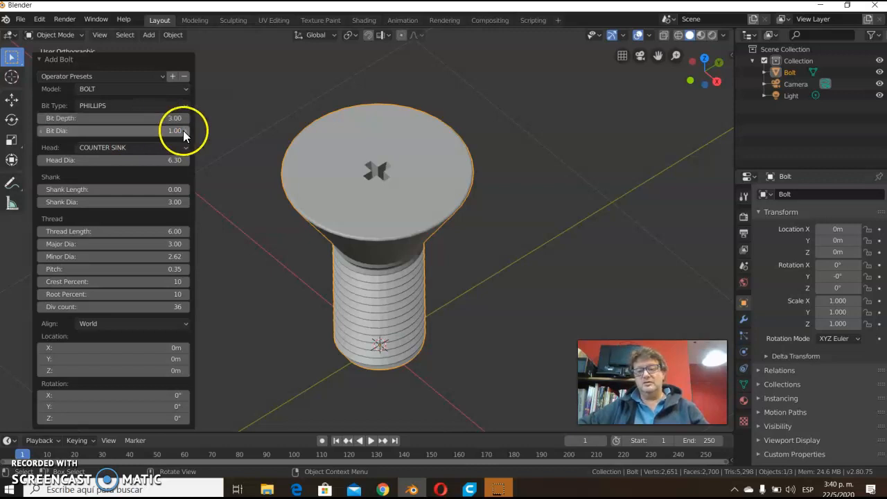
pyautogui.click(164, 131)
pyautogui.write('3')
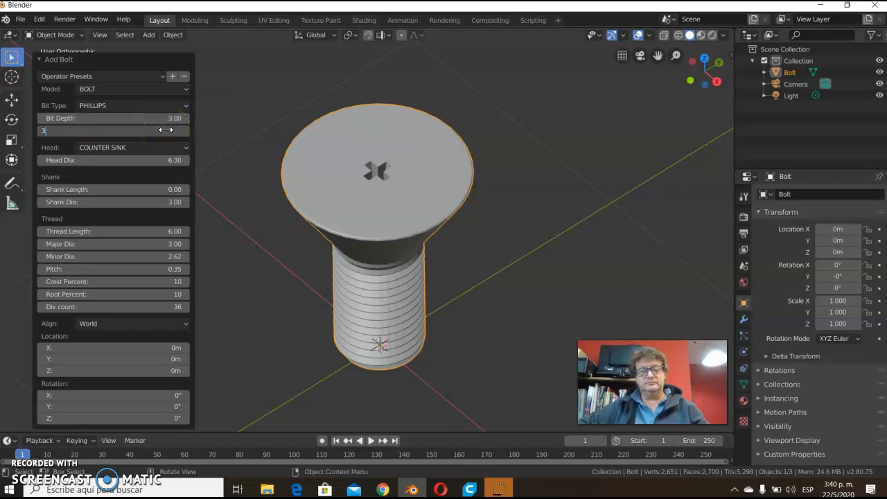
pyautogui.press('Return')
pyautogui.moveTo(450, 304); pyautogui.dragTo(431, 309, button='middle')
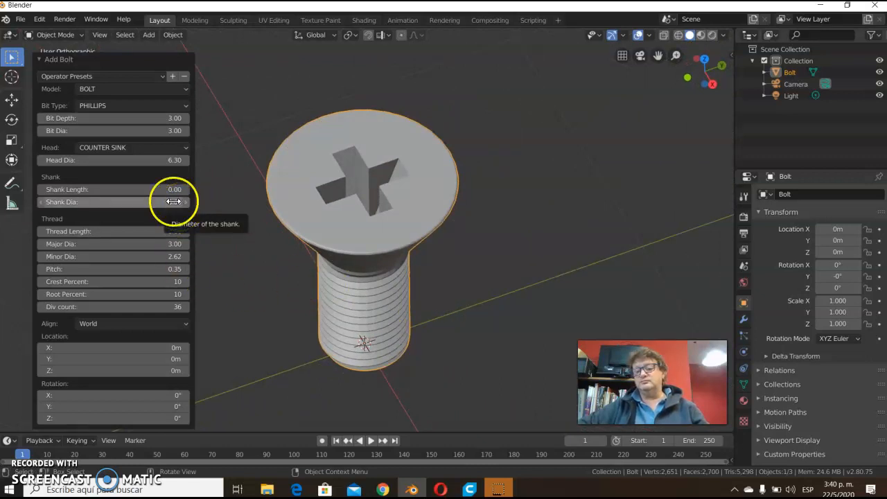
# Step: Set the bolt's shank length to 3 and inspect the unthreaded section between head and thread
pyautogui.click(148, 190)
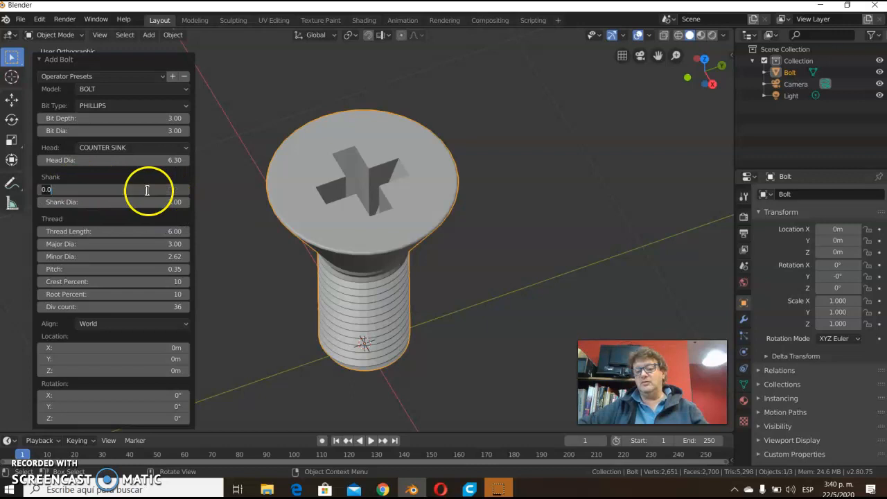
pyautogui.write('3')
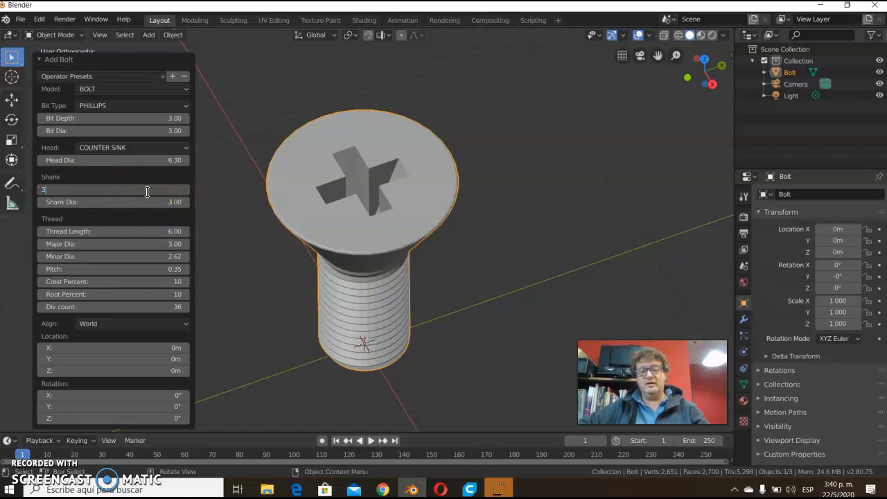
pyautogui.press('Return')
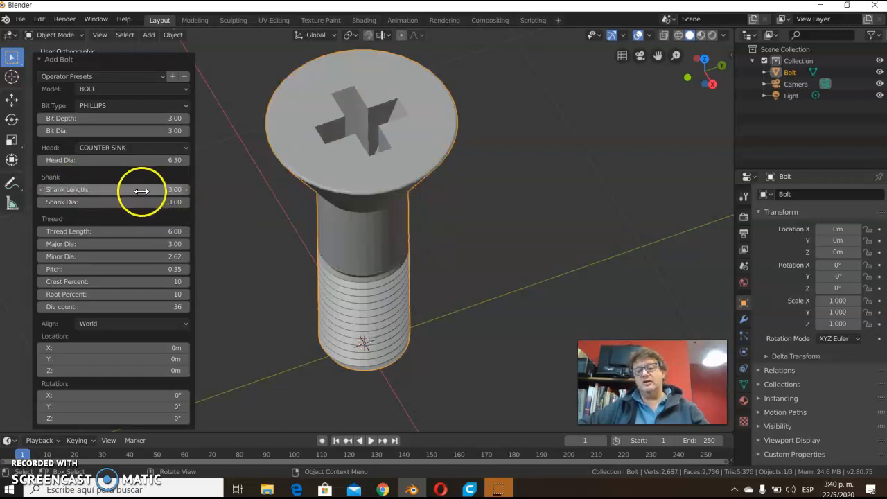
pyautogui.moveTo(347, 252); pyautogui.dragTo(343, 173, button='middle')
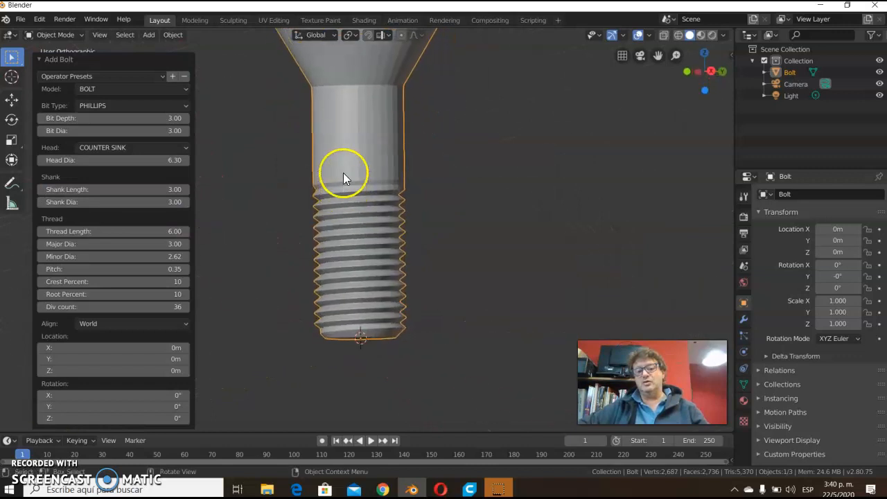
pyautogui.moveTo(392, 105); pyautogui.dragTo(375, 209, button='middle')
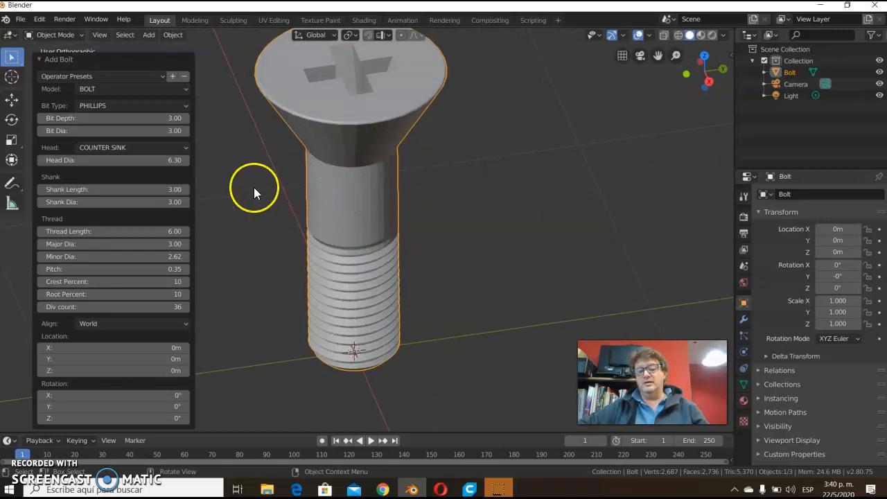
# Step: Try a shank diameter of 1 on the bolt
pyautogui.click(146, 202)
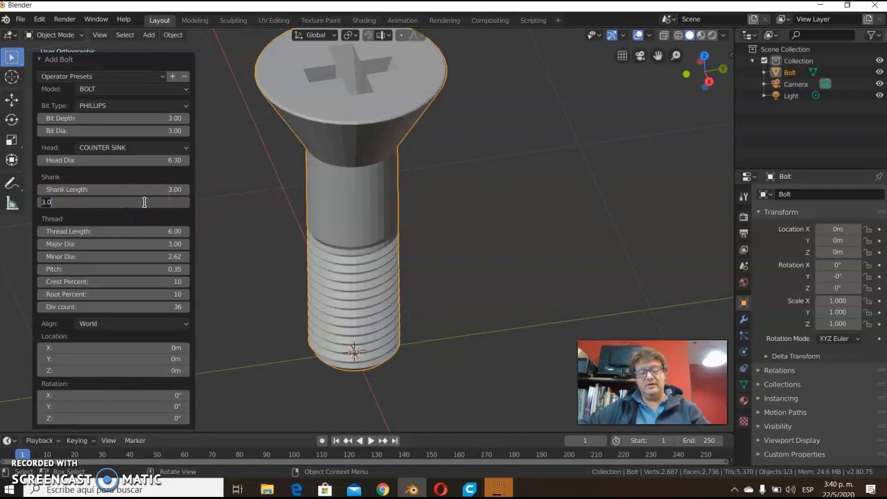
pyautogui.write('1')
pyautogui.press('Return')
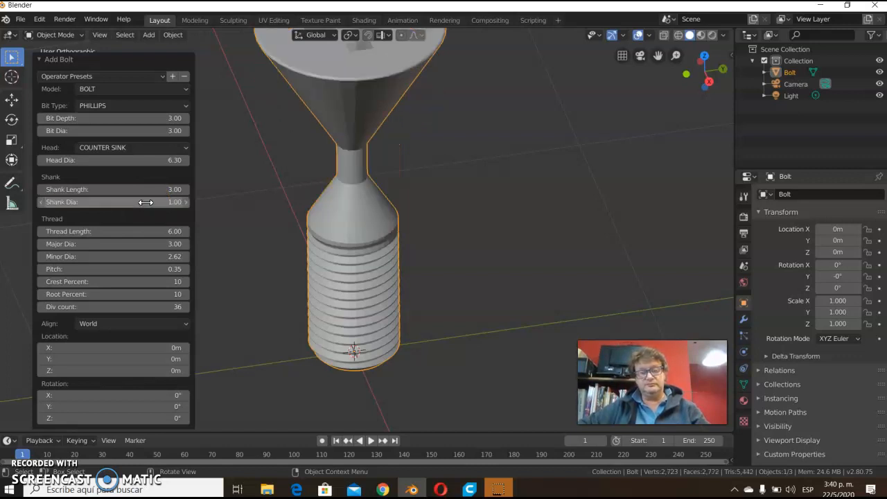
pyautogui.click(264, 219)
# Step: Set the bolt's shank diameter to 3 and its thread length to 8
pyautogui.click(166, 202)
pyautogui.write('3')
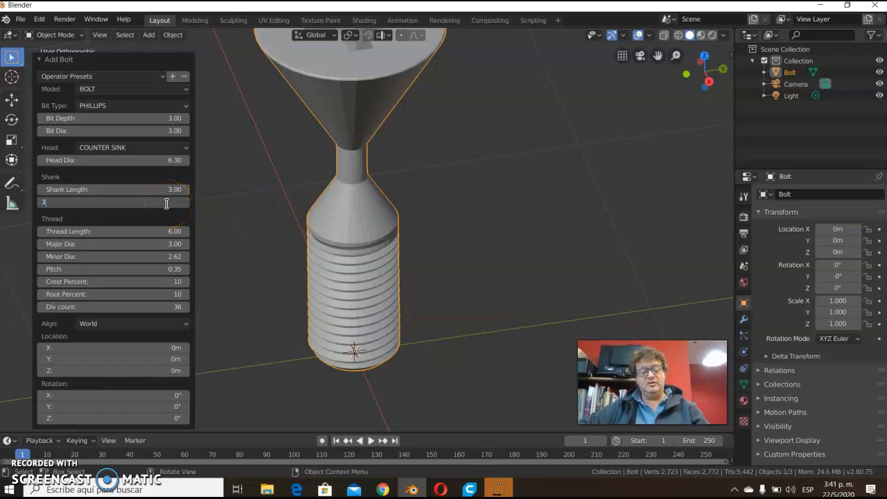
pyautogui.press('Return')
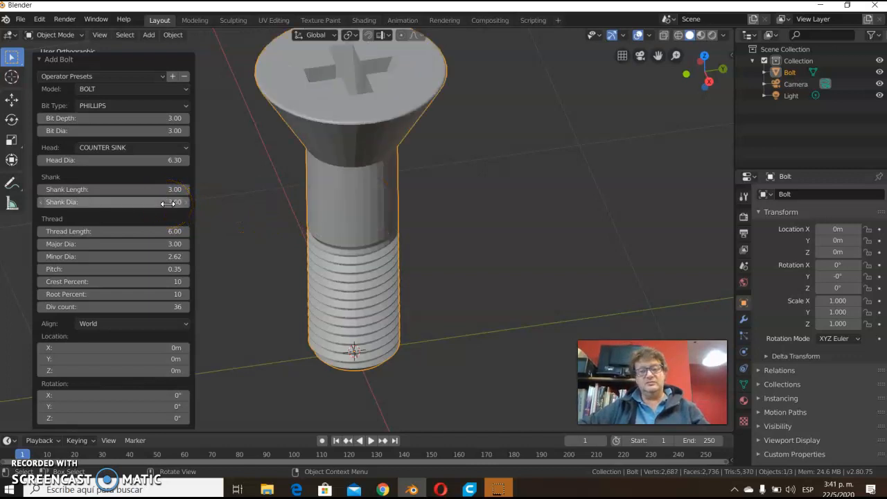
pyautogui.click(151, 234)
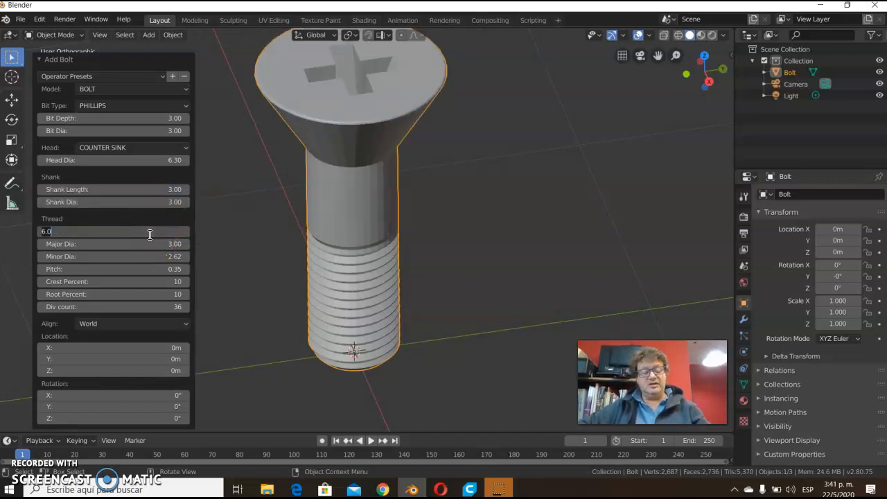
pyautogui.write('8')
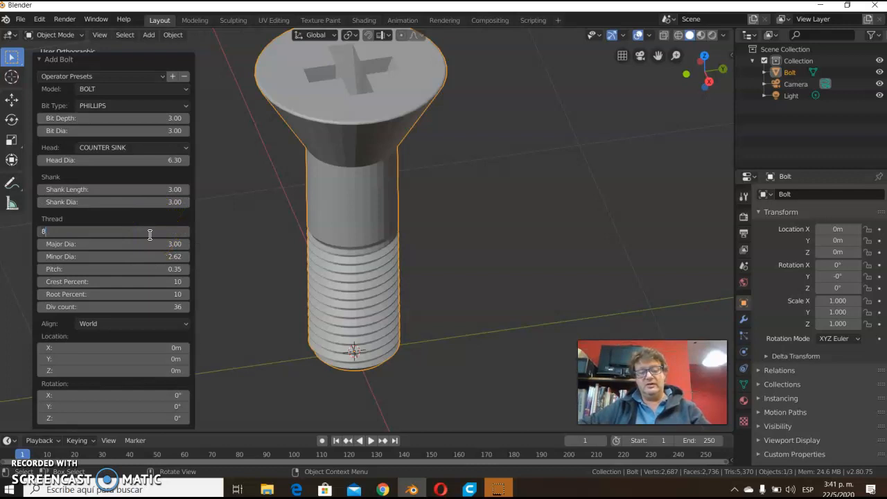
pyautogui.press('Return')
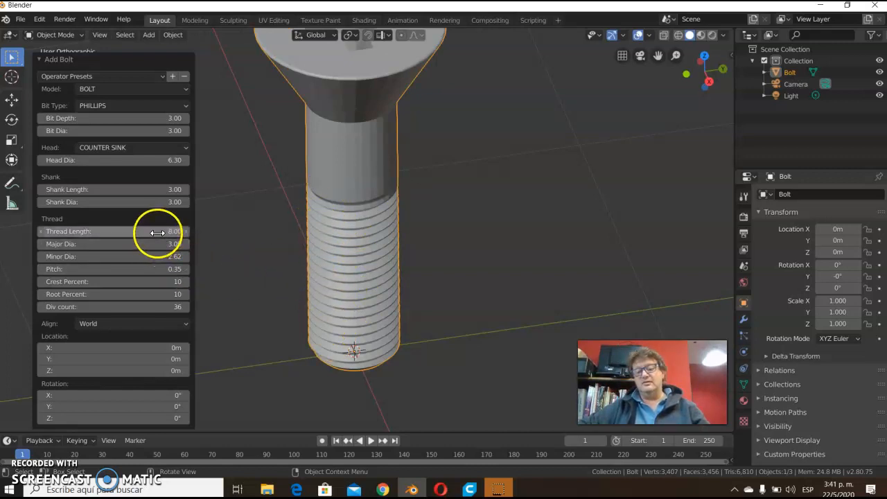
# Step: Try a major thread diameter of 9 on the bolt
pyautogui.click(142, 244)
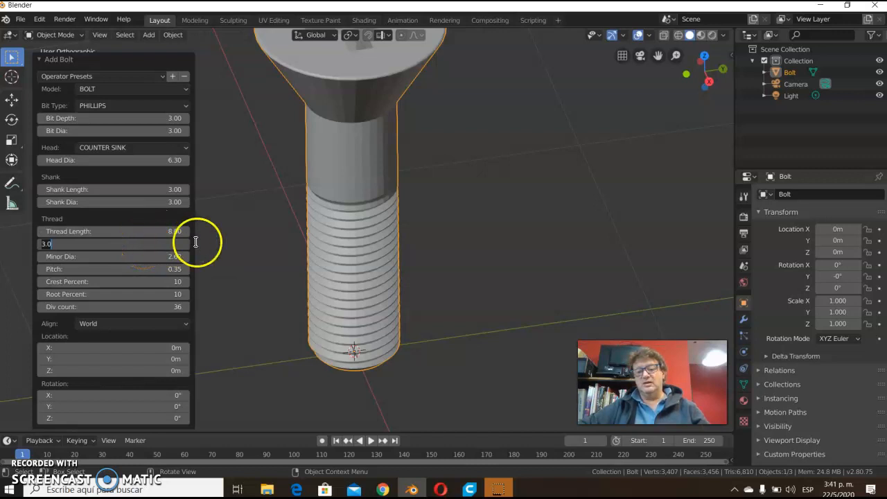
pyautogui.write('9')
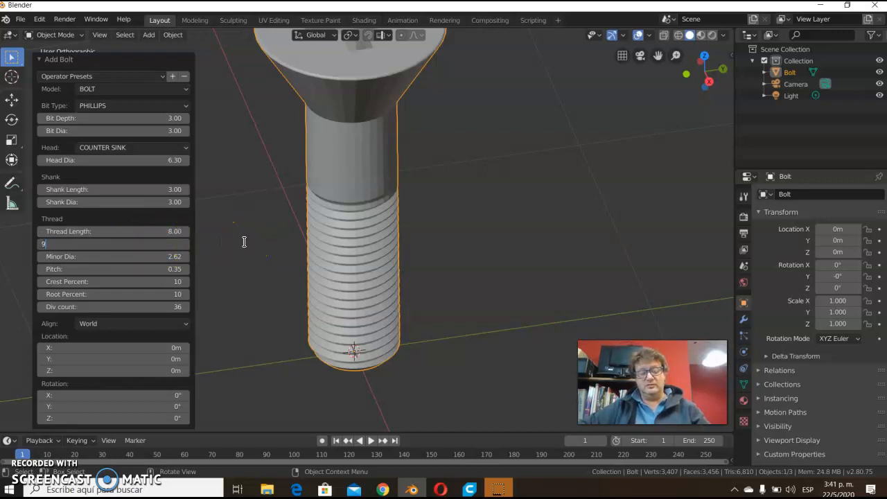
pyautogui.press('Return')
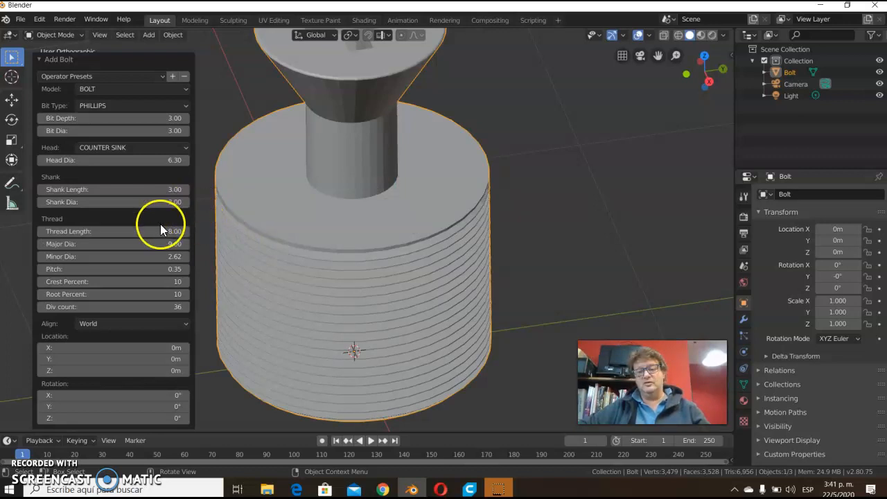
# Step: Delete the bolt and undo back to the state before its deletion
pyautogui.press('Delete')
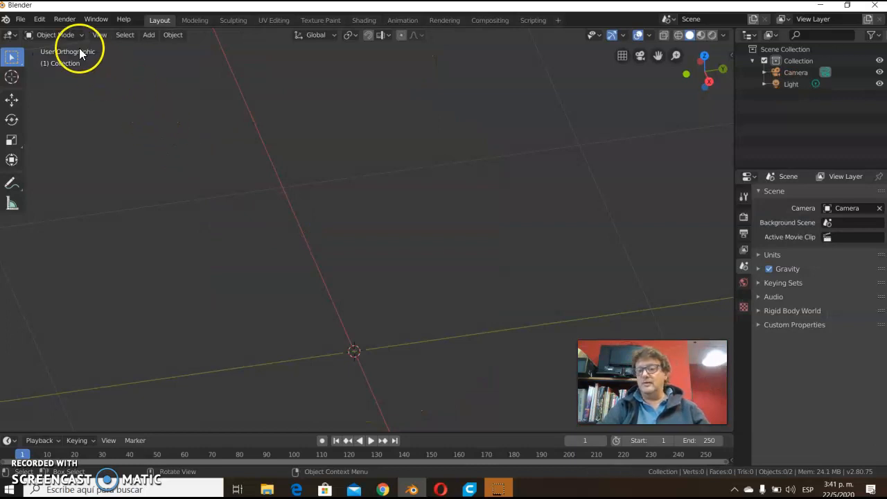
pyautogui.click(149, 37)
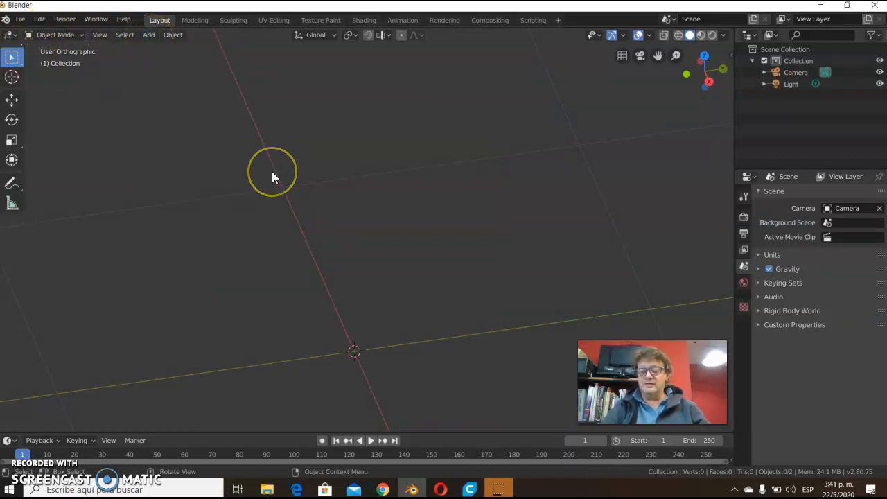
pyautogui.hotkey('ctrl', 'z')
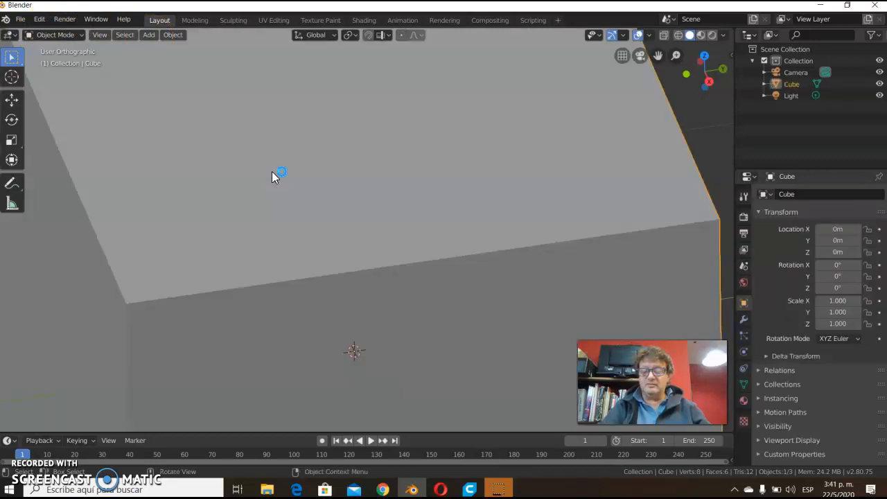
pyautogui.hotkey('ctrl', 'z')
pyautogui.hotkey('ctrl', 'z')
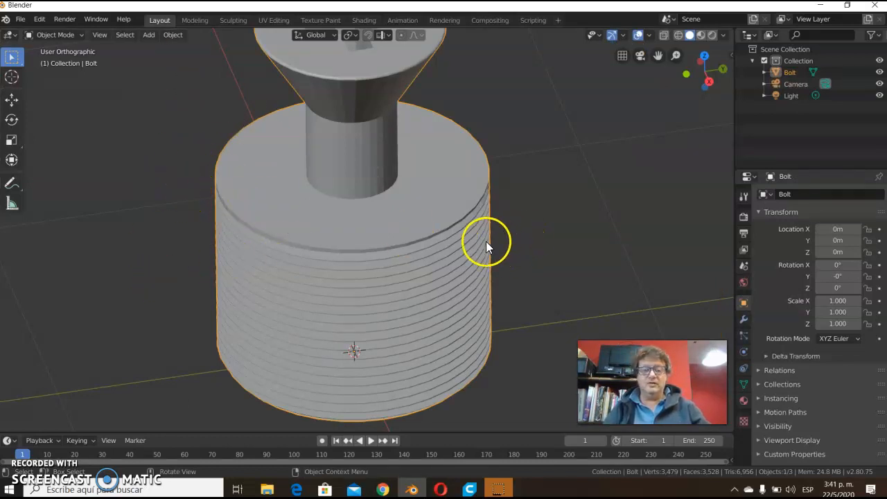
# Step: Inspect the thread profile from the side, delete the bolt and add a new bolt mesh with the same settings
pyautogui.scroll(-3, 325, 208)
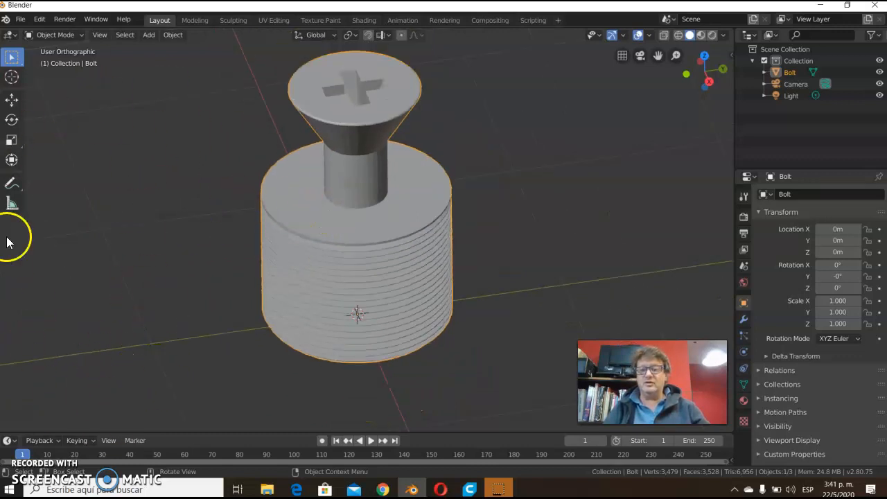
pyautogui.moveTo(322, 256); pyautogui.dragTo(311, 229, button='middle')
pyautogui.moveTo(299, 187); pyautogui.dragTo(302, 186, button='middle')
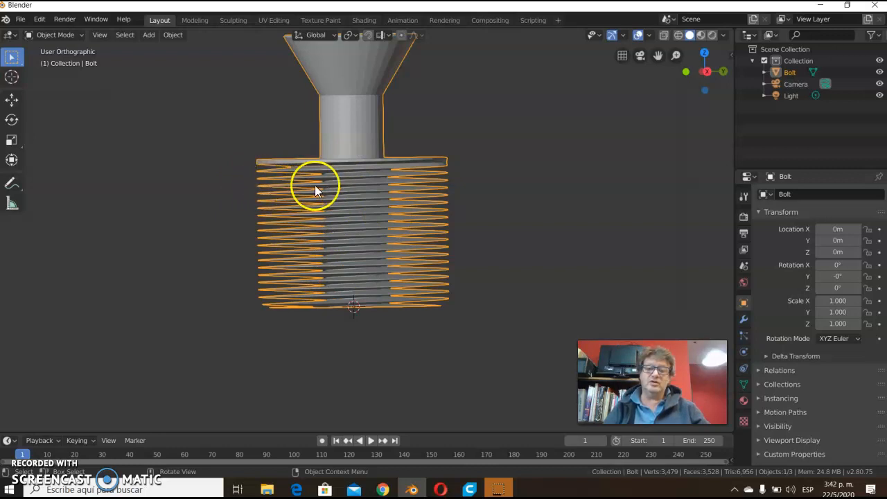
pyautogui.moveTo(355, 195)
pyautogui.mouseDown(button='middle')
pyautogui.moveTo(354, 224)
pyautogui.moveTo(352, 188)
pyautogui.moveTo(351, 195)
pyautogui.mouseUp(button='middle')
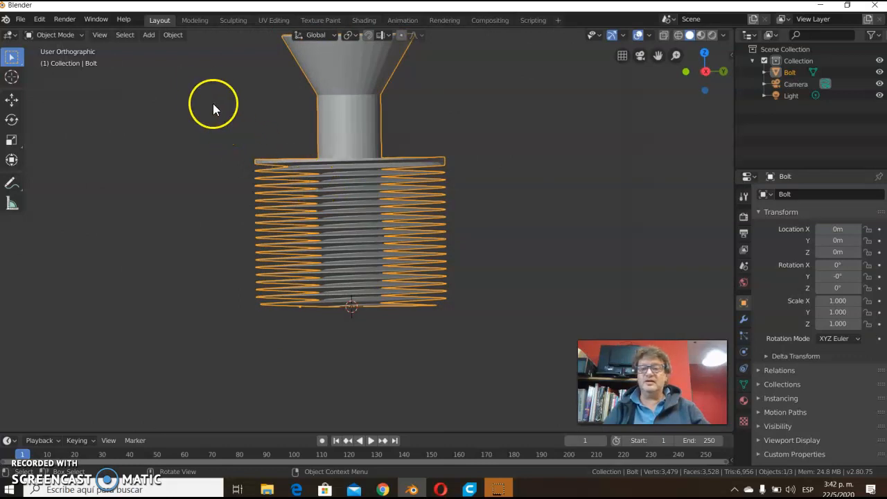
pyautogui.press('Delete')
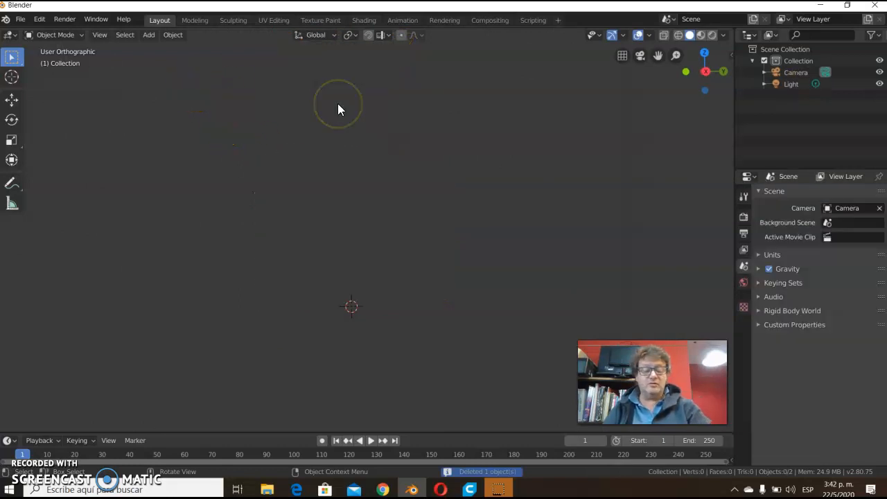
pyautogui.click(147, 36)
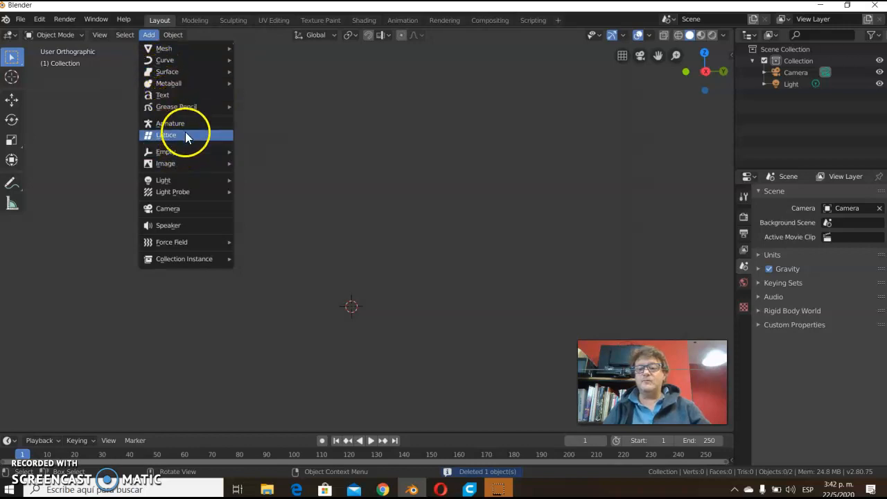
pyautogui.moveTo(186, 48)
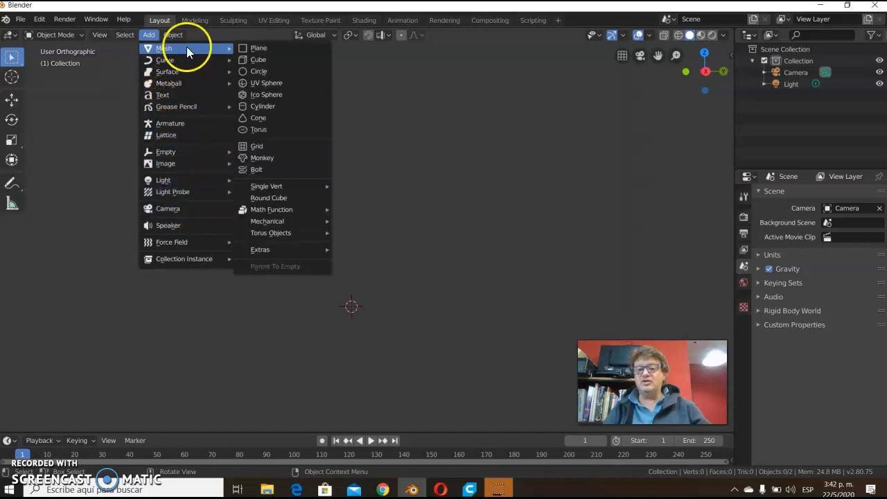
pyautogui.click(318, 170)
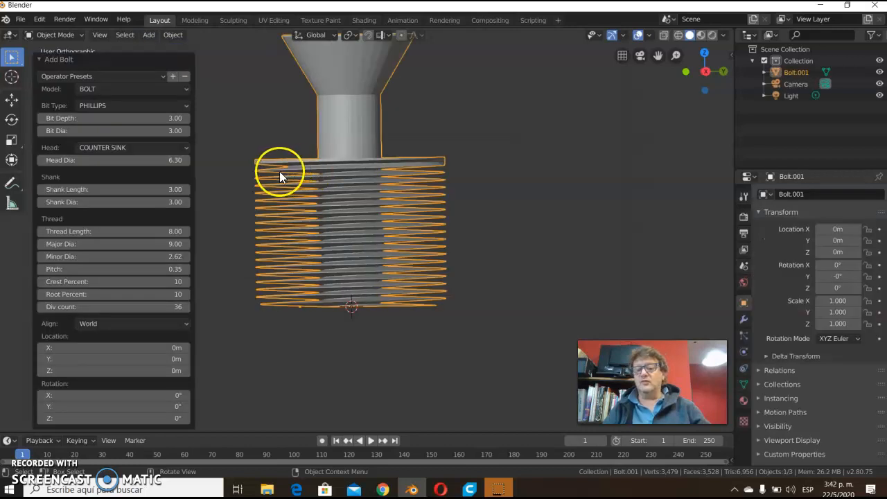
# Step: Try a major thread diameter of 1 on the new bolt
pyautogui.moveTo(363, 167); pyautogui.dragTo(424, 181, button='middle')
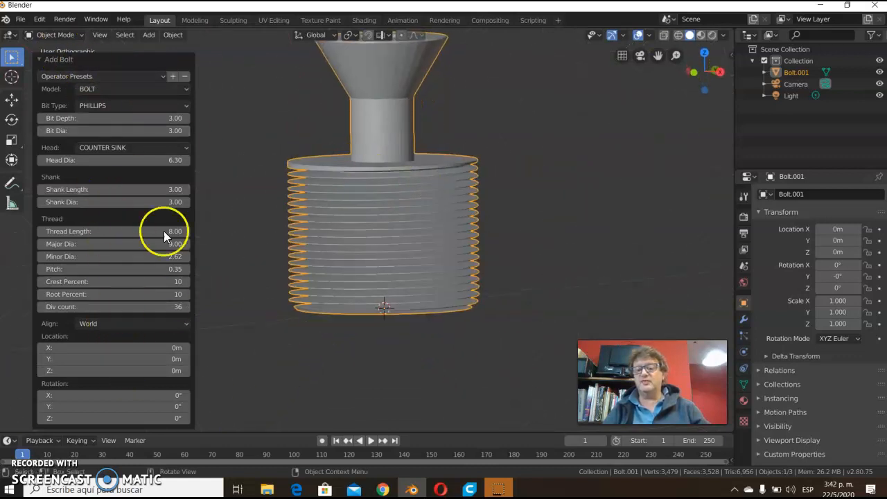
pyautogui.click(148, 245)
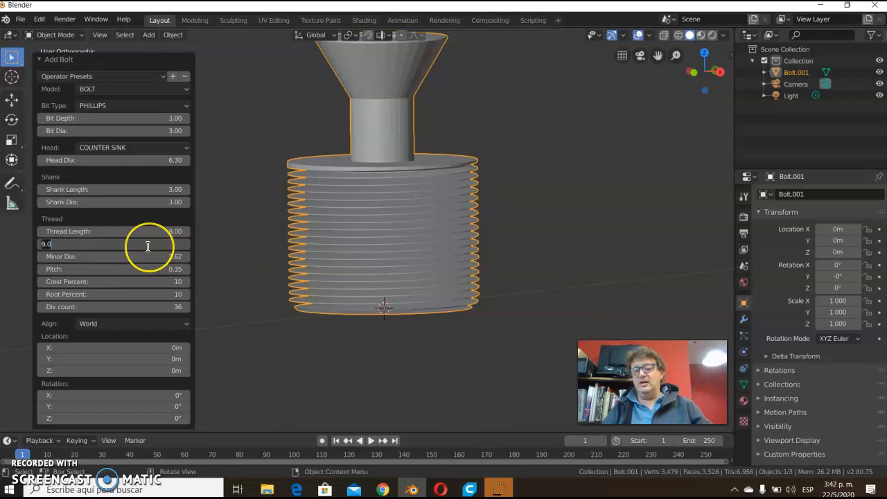
pyautogui.write('1')
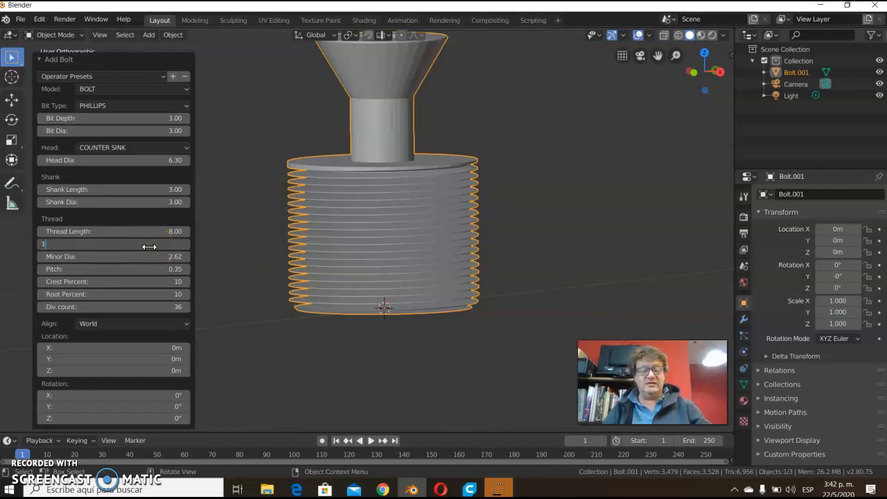
pyautogui.press('Return')
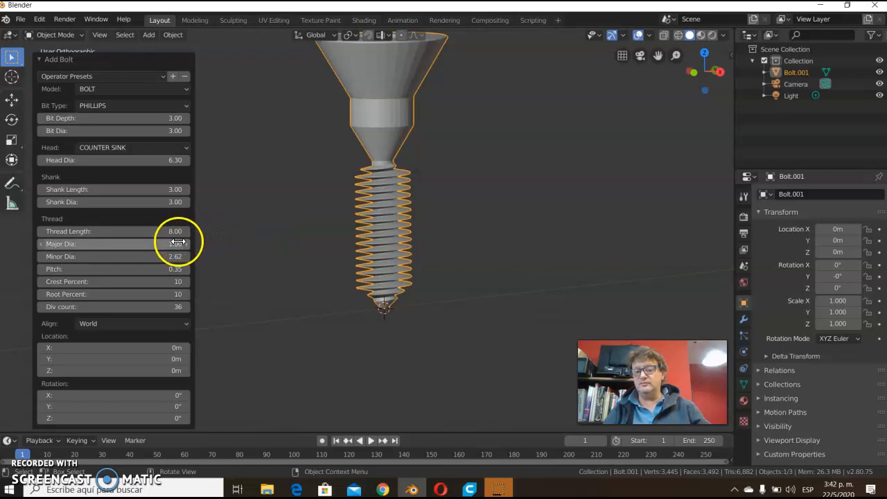
# Step: Set the thread's minor diameter to 2 and its major diameter to 3
pyautogui.click(140, 257)
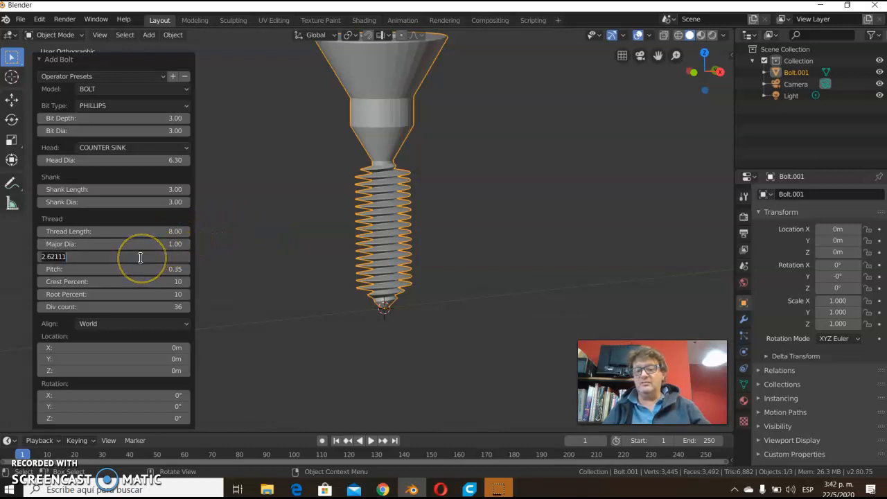
pyautogui.write('2')
pyautogui.press('Return')
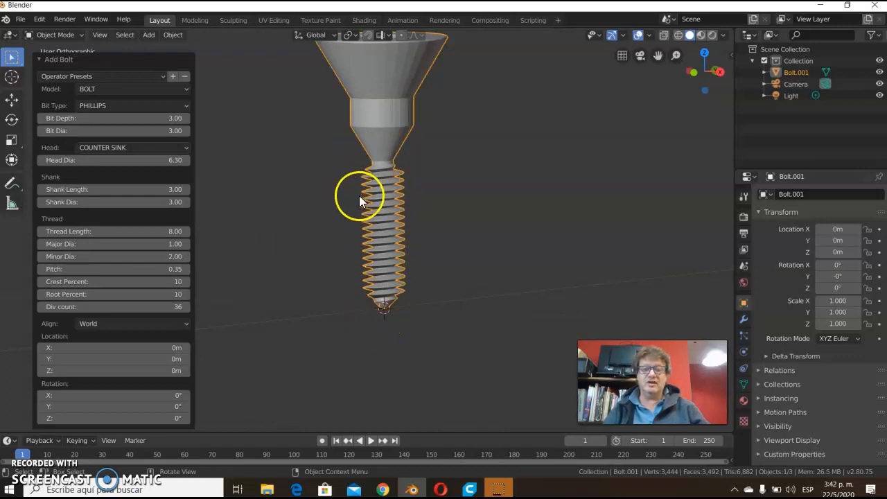
pyautogui.click(154, 244)
pyautogui.write('3')
pyautogui.press('Return')
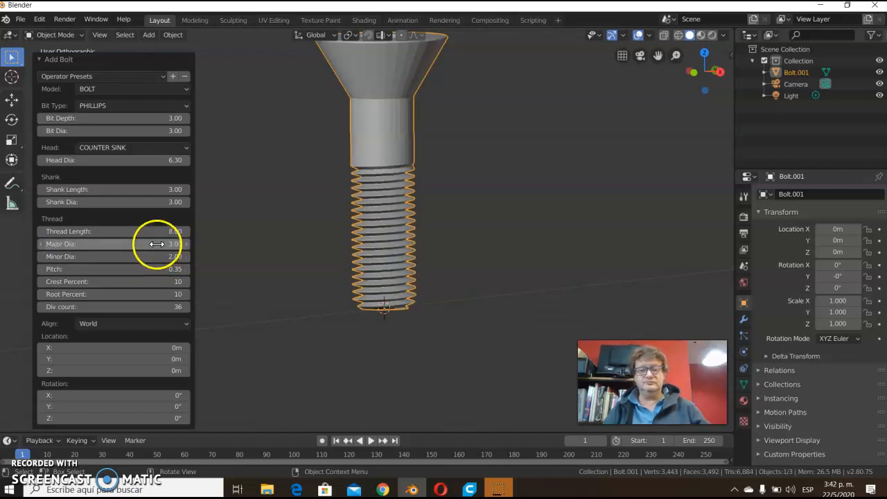
# Step: Set the thread's minor diameter to 8
pyautogui.click(108, 258)
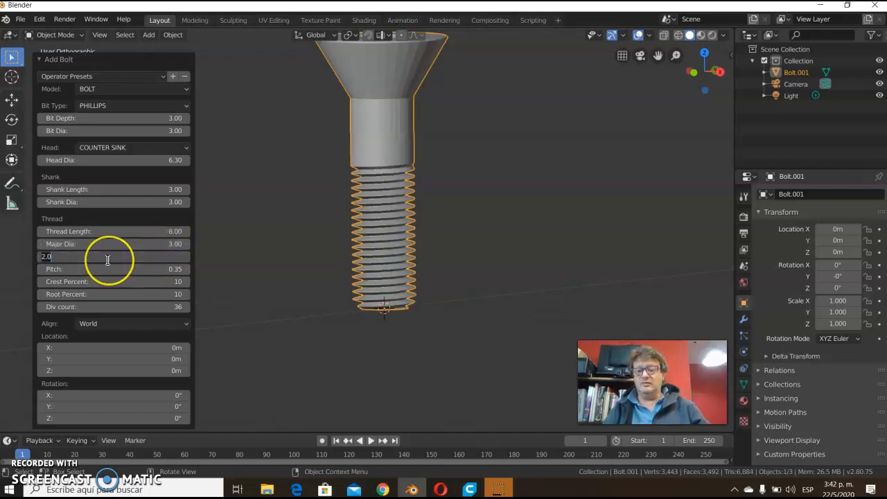
pyautogui.write('8')
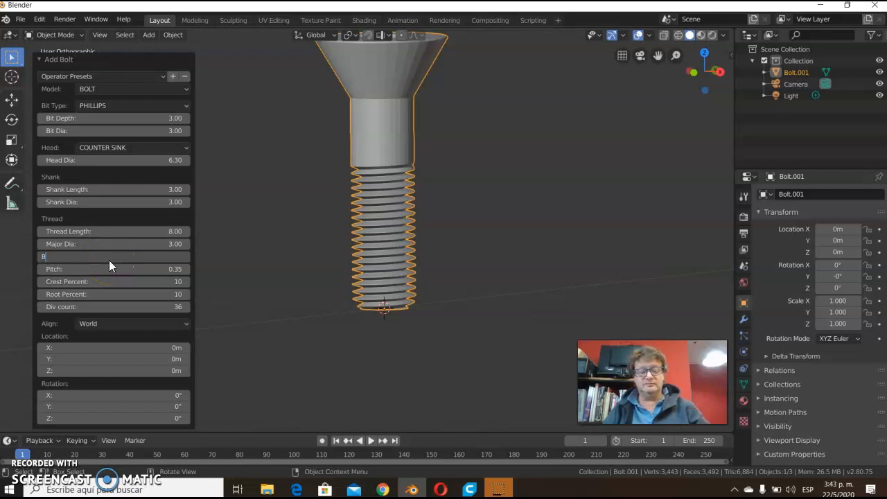